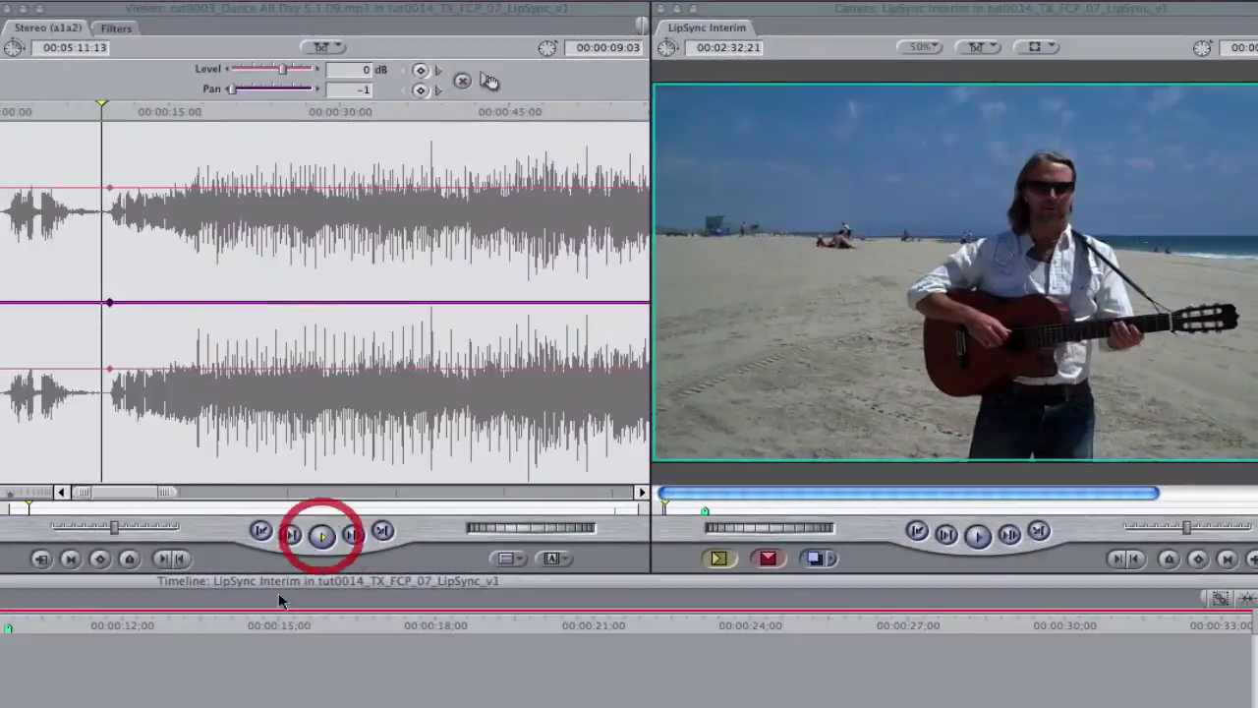
- Play the studio audio track in the Viewer to hear it
left_click(324, 536)
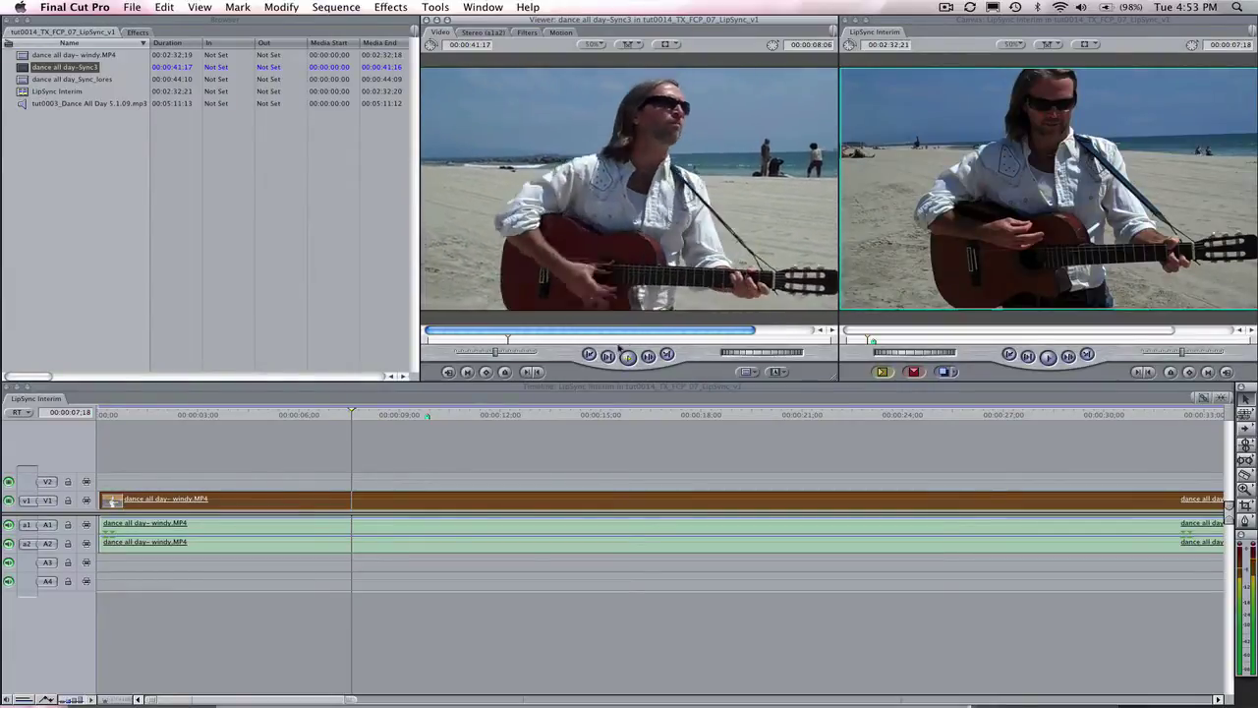
- Scrub the beach clip back and forth to check lip movement, then reposition the sequence playhead
mouse_move(541, 338)
left_mouse_down()
mouse_move(598, 341)
mouse_move(528, 339)
mouse_move(619, 337)
left_mouse_up()
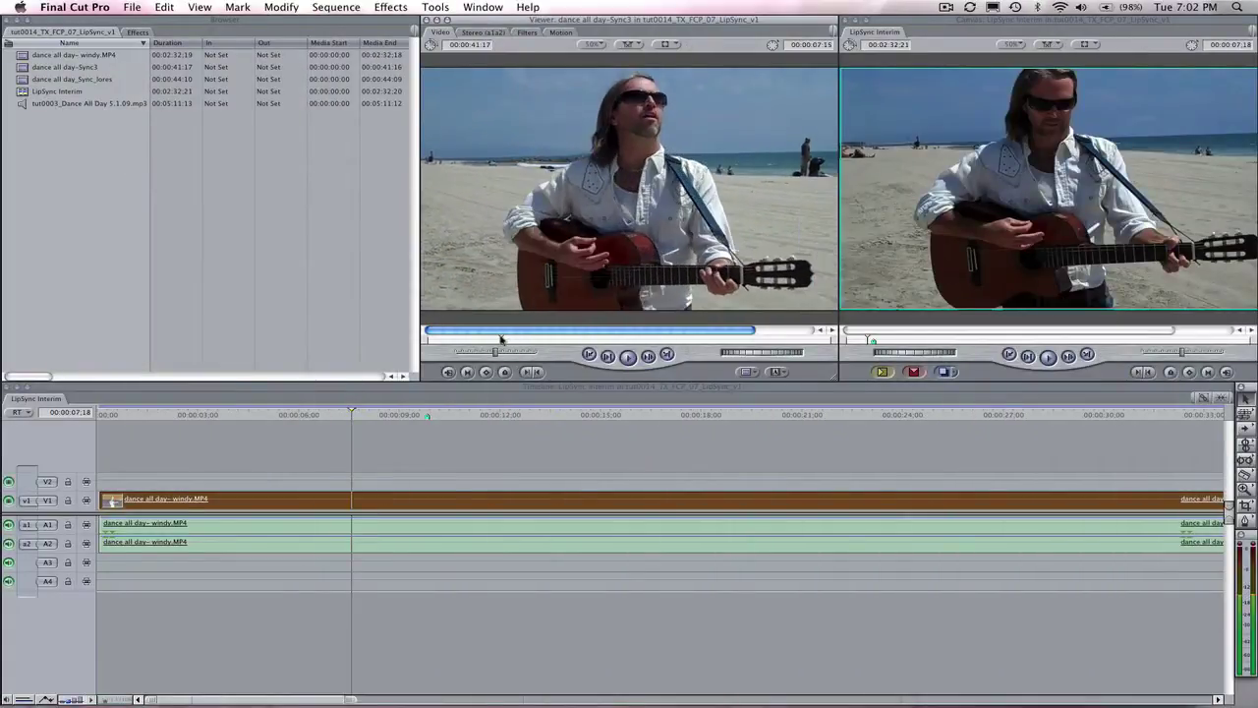
left_click_drag(500, 338, 503, 338)
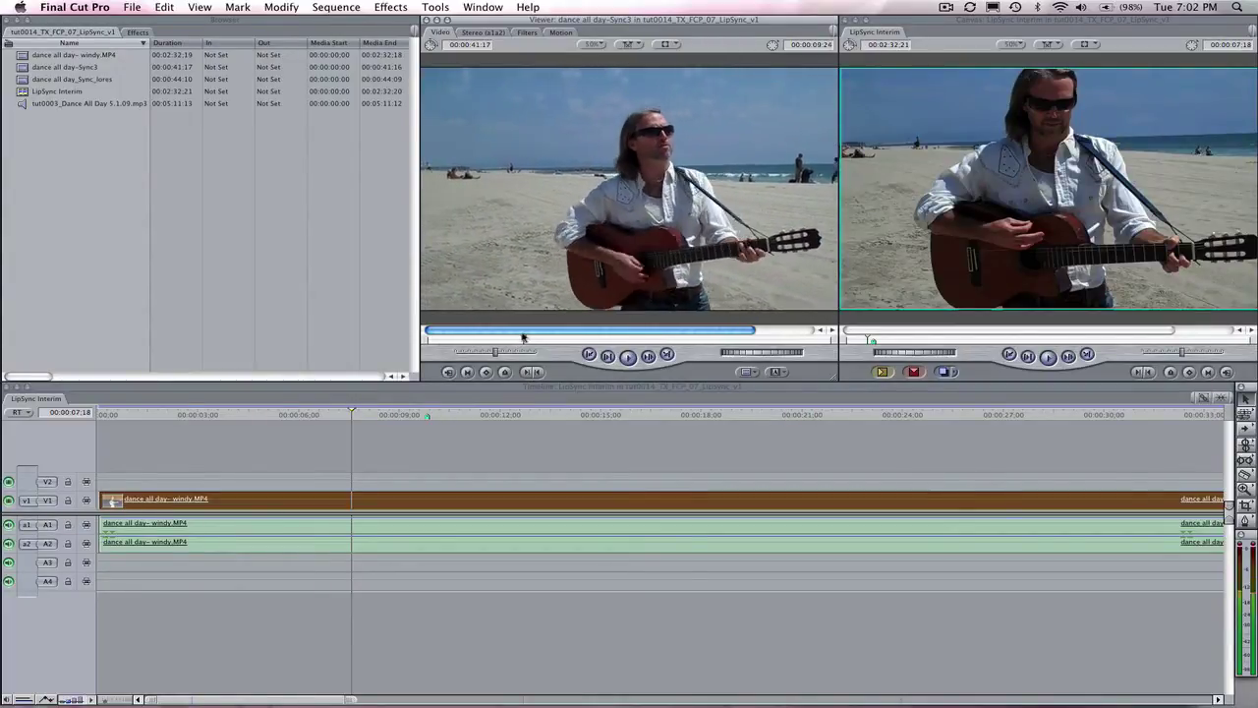
left_click_drag(515, 337, 511, 337)
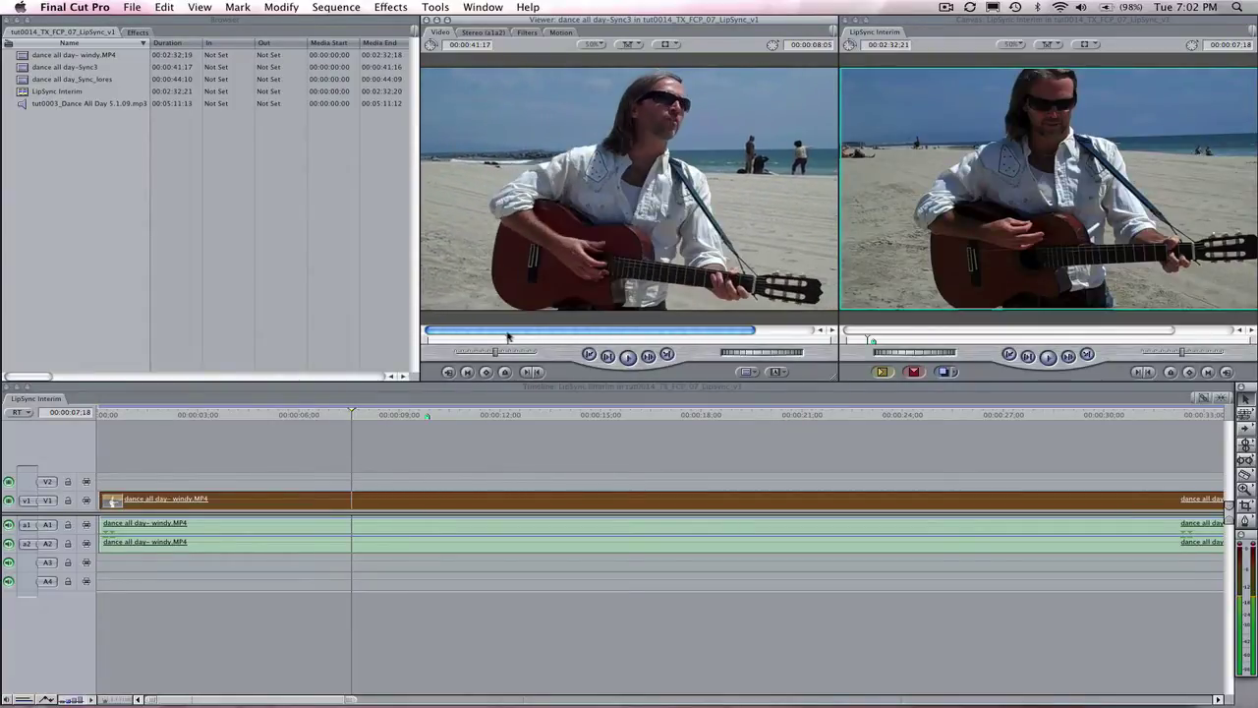
left_click_drag(508, 337, 528, 333)
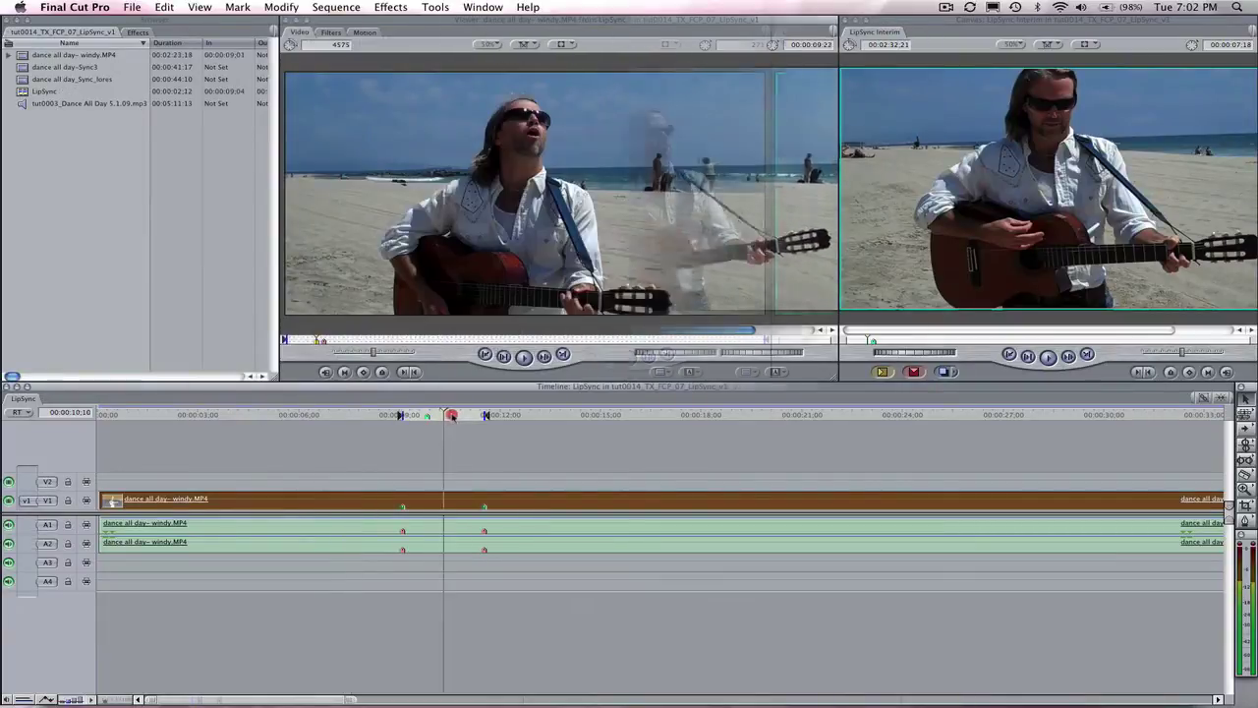
left_click_drag(449, 416, 455, 449)
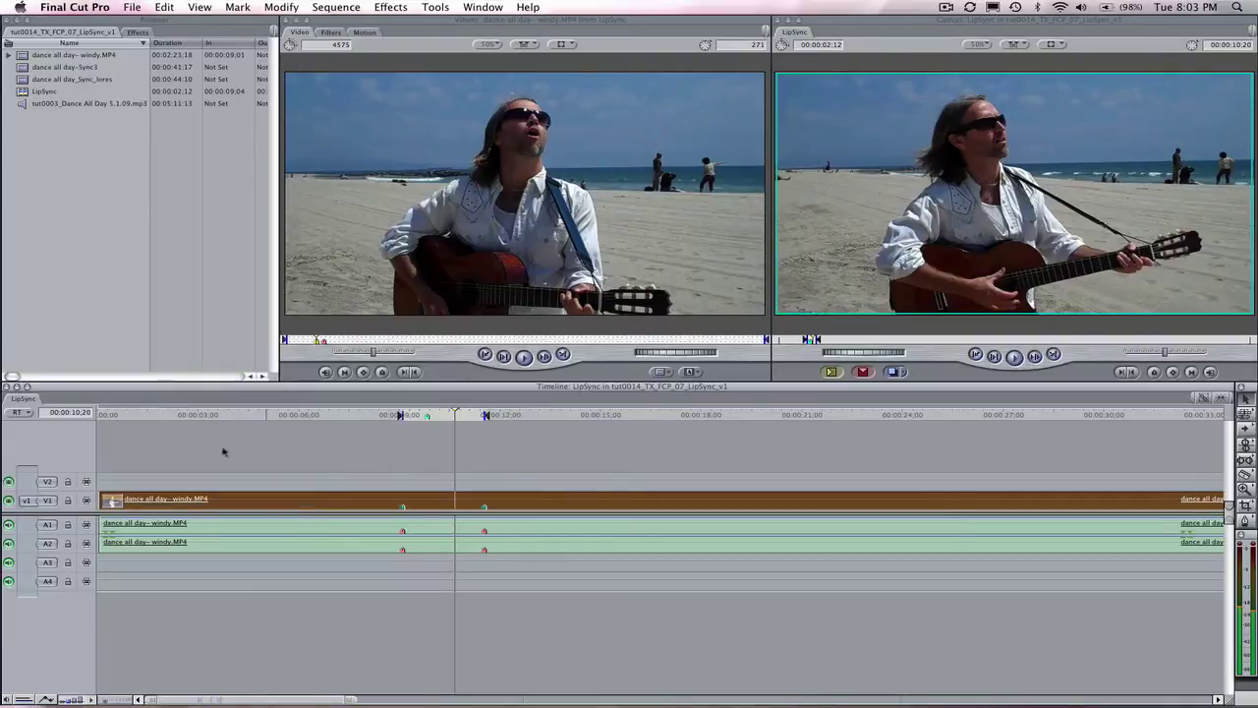
- Switch the LipSync timeline's timecode display format to Frames
right_click(89, 413)
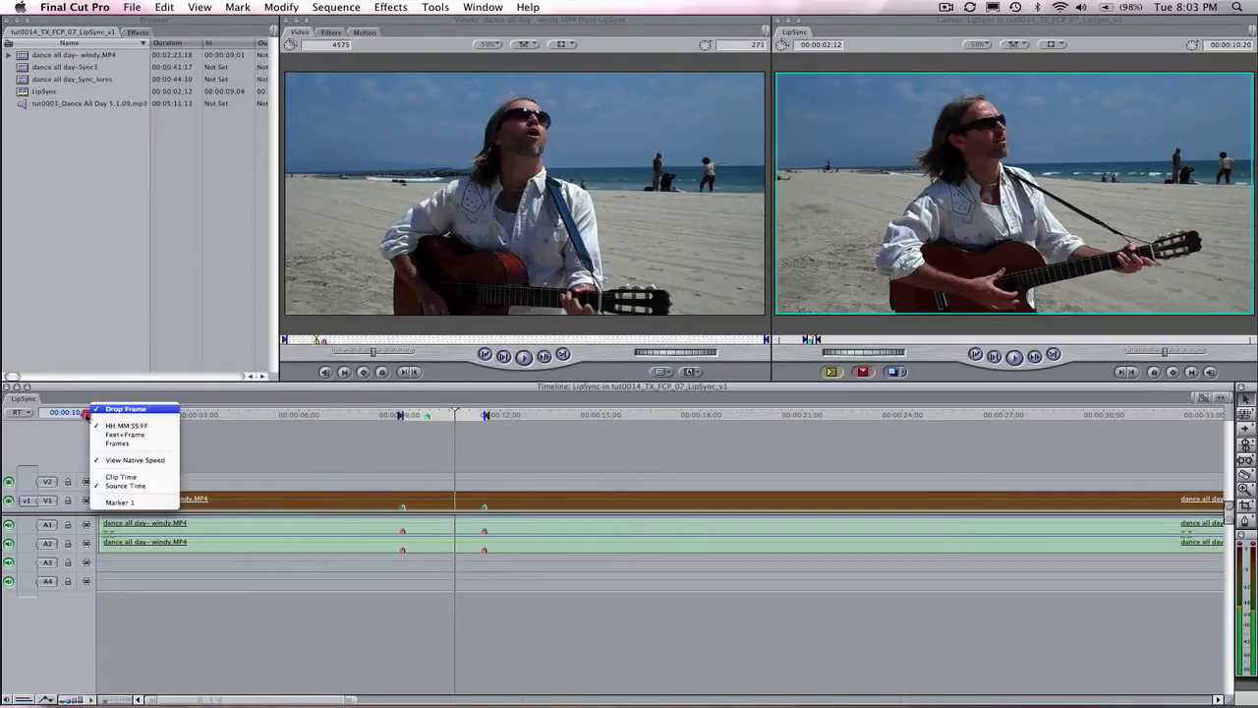
left_click(113, 443)
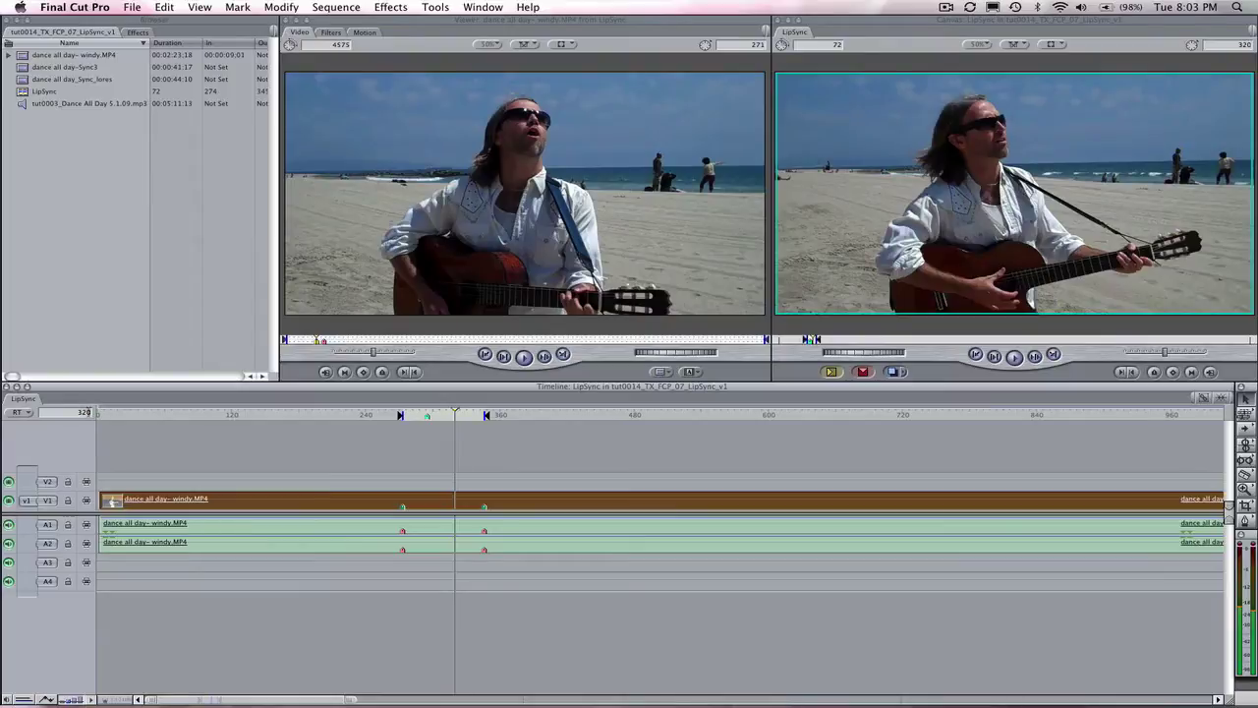
right_click(86, 413)
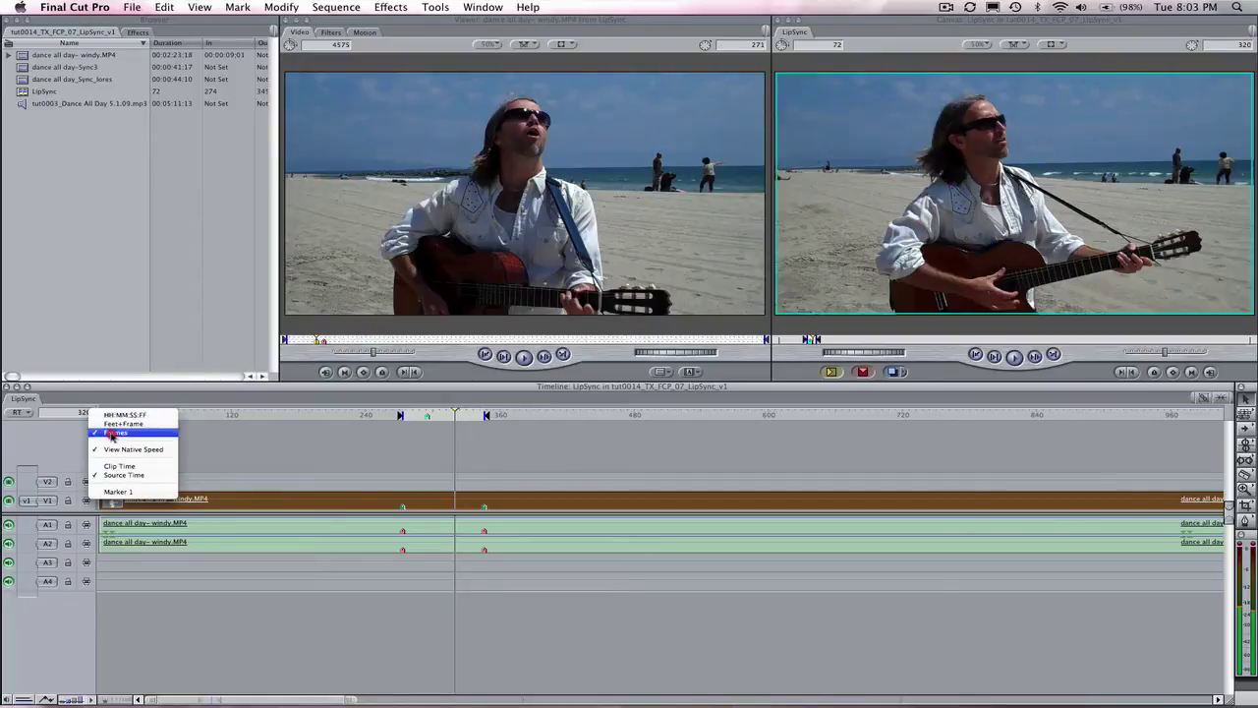
left_click(112, 433)
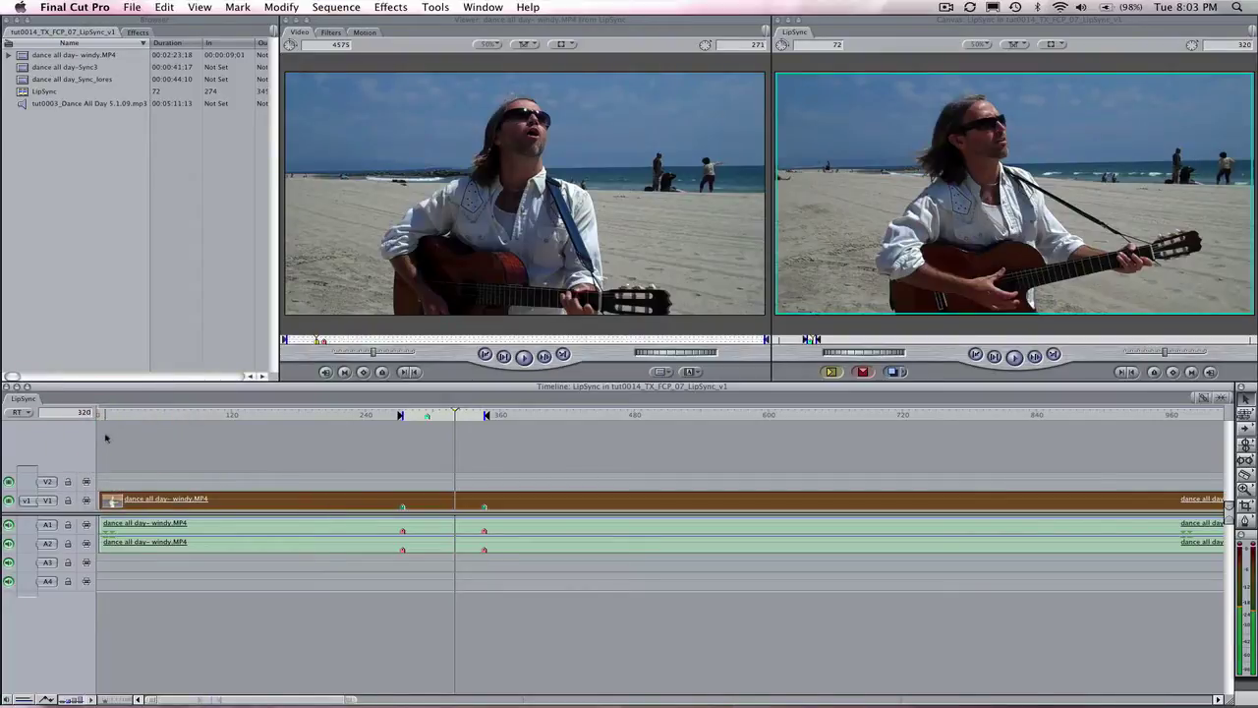
- Apply Twixtor 4.5 FxPlug to the V1 windy clip with Display Source and Time Remap Mode Frame Number
left_click(137, 32)
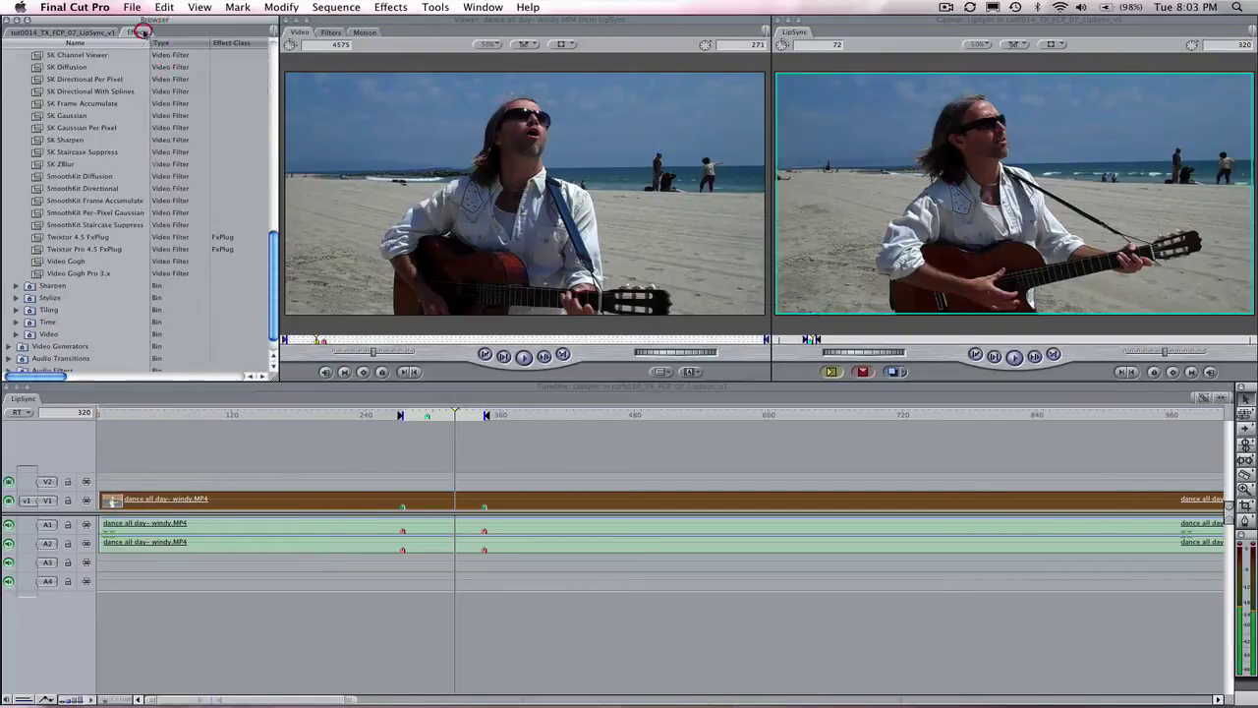
left_click_drag(36, 237, 300, 504)
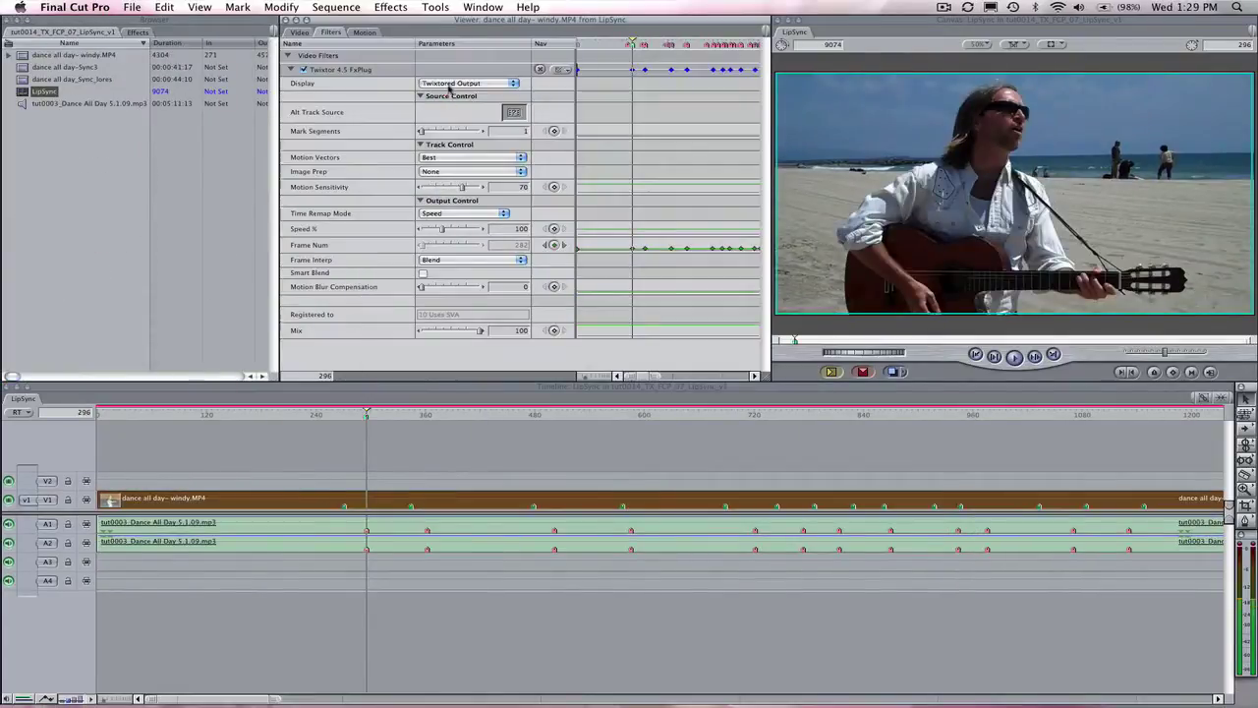
left_click(450, 84)
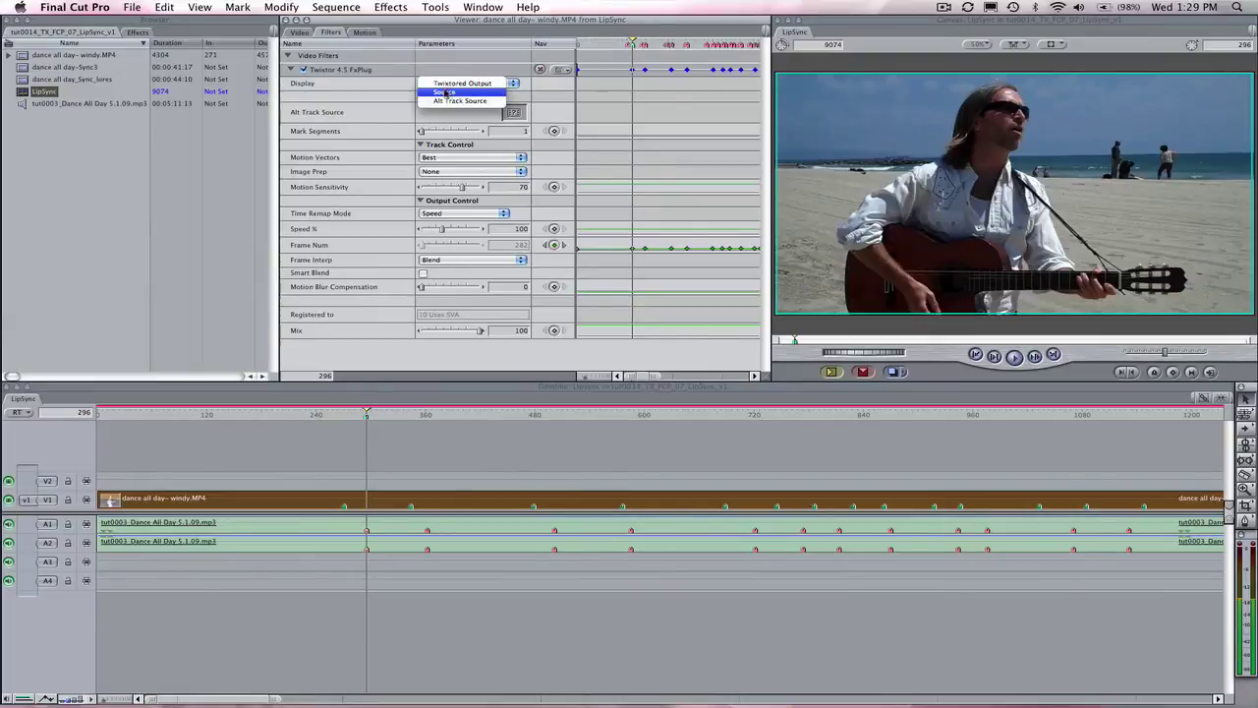
left_click(448, 92)
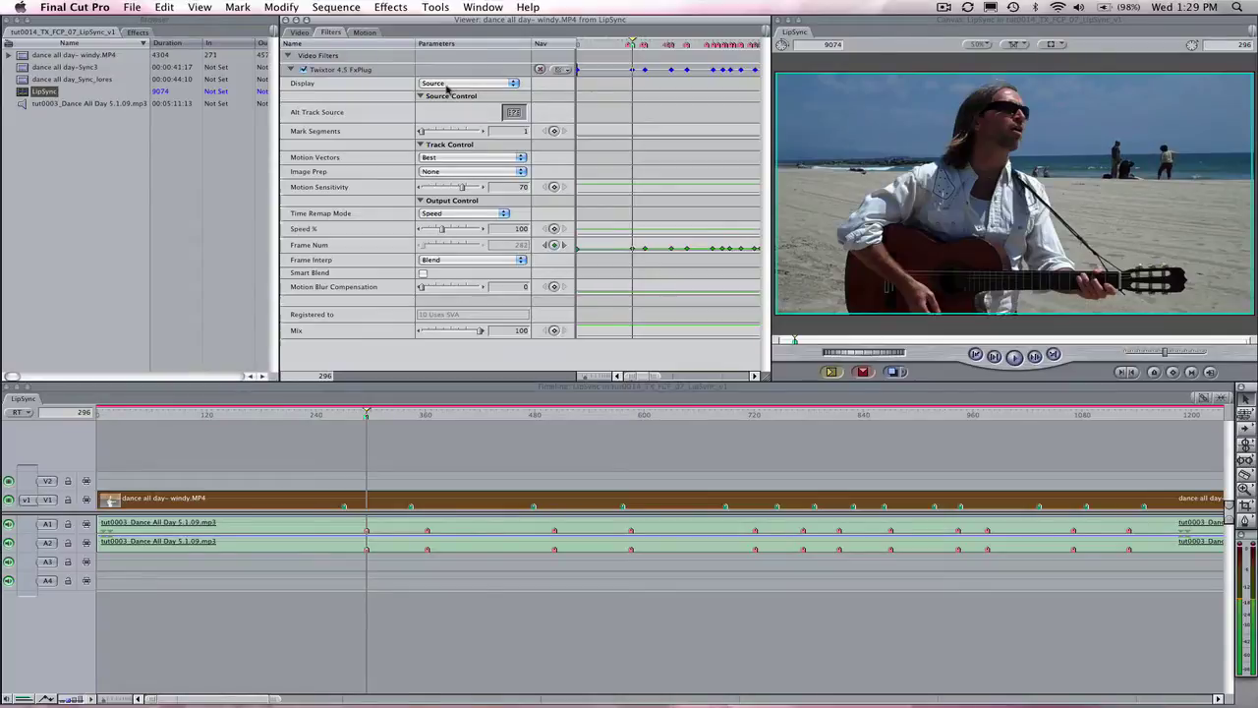
left_click(455, 213)
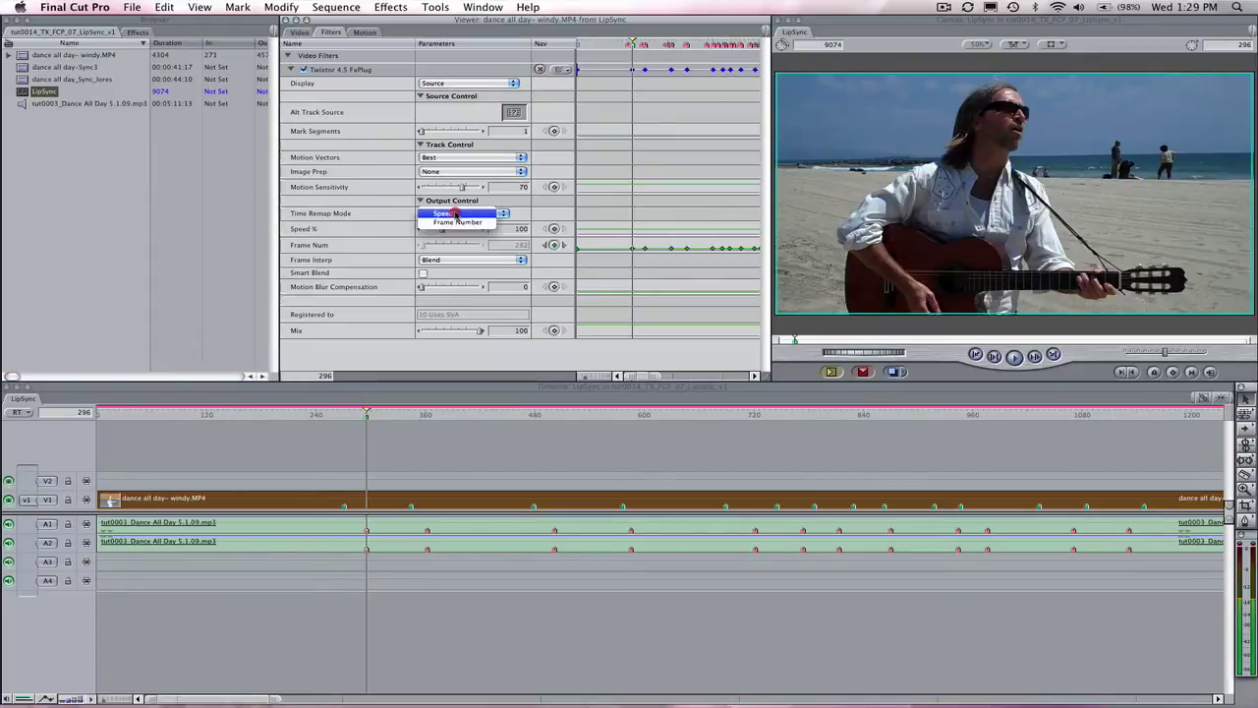
left_click(453, 222)
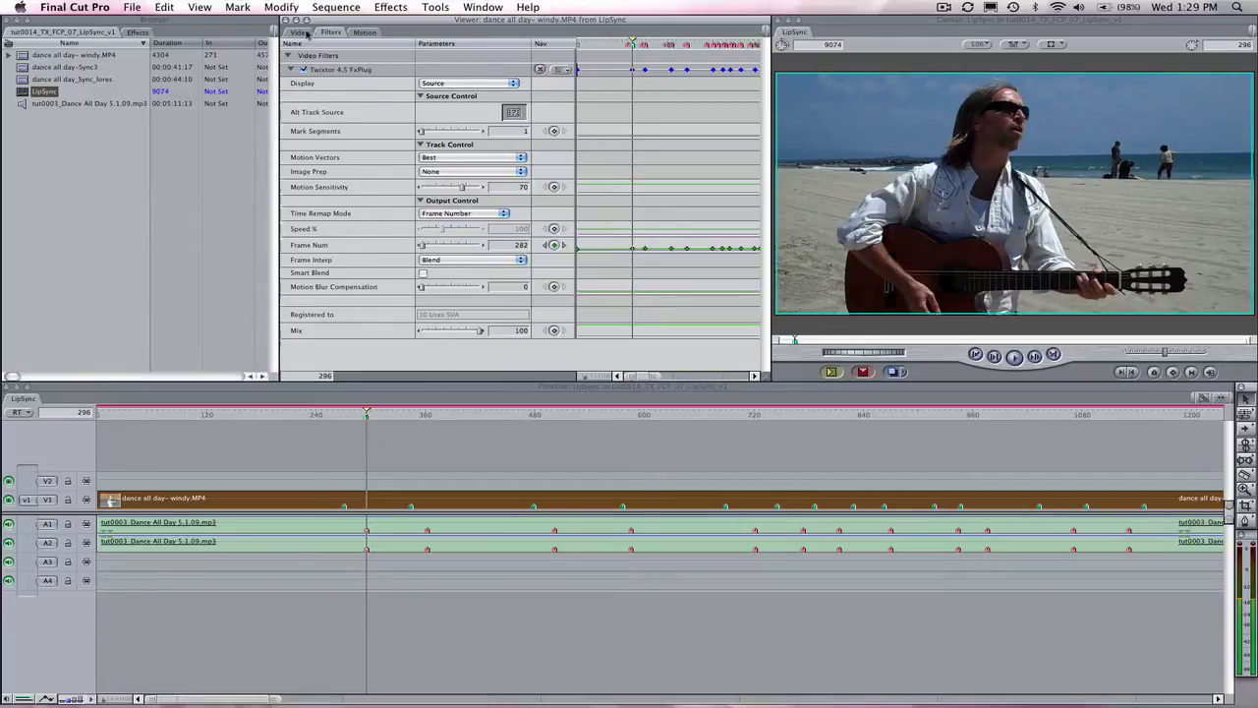
double_click(23, 56)
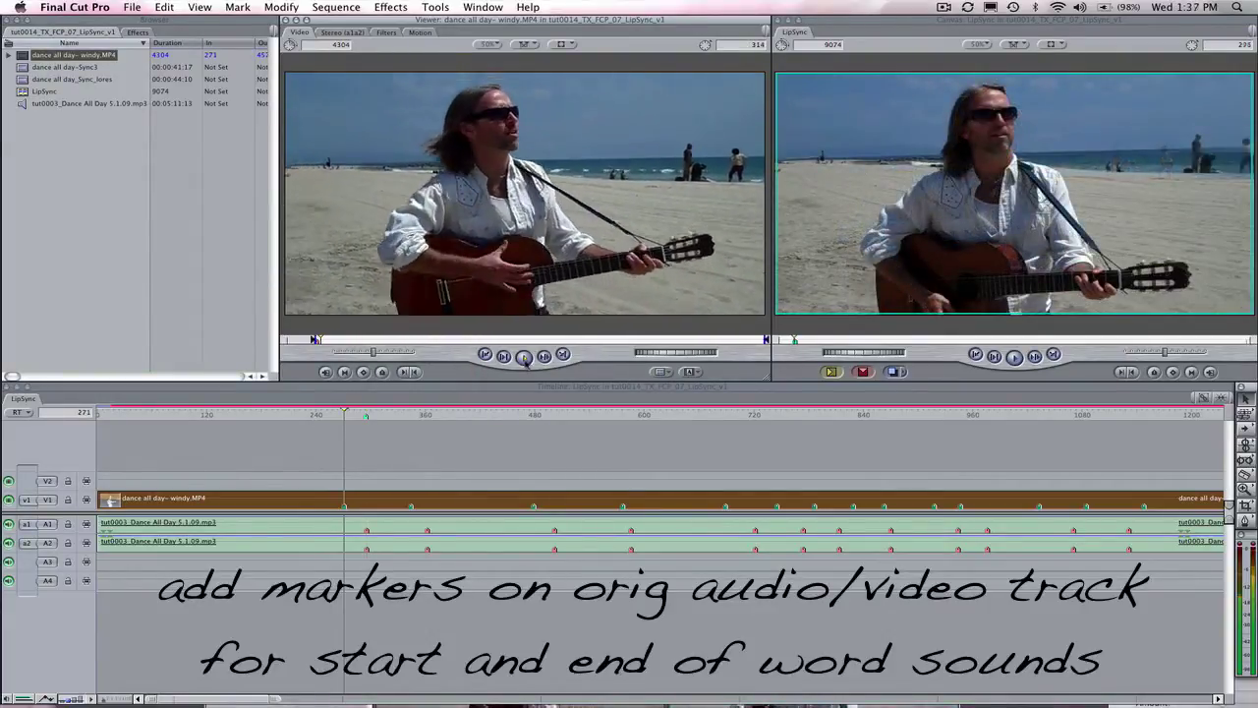
- Play the beach clip and move the sequence playhead from frame 271 to 327
left_click(524, 357)
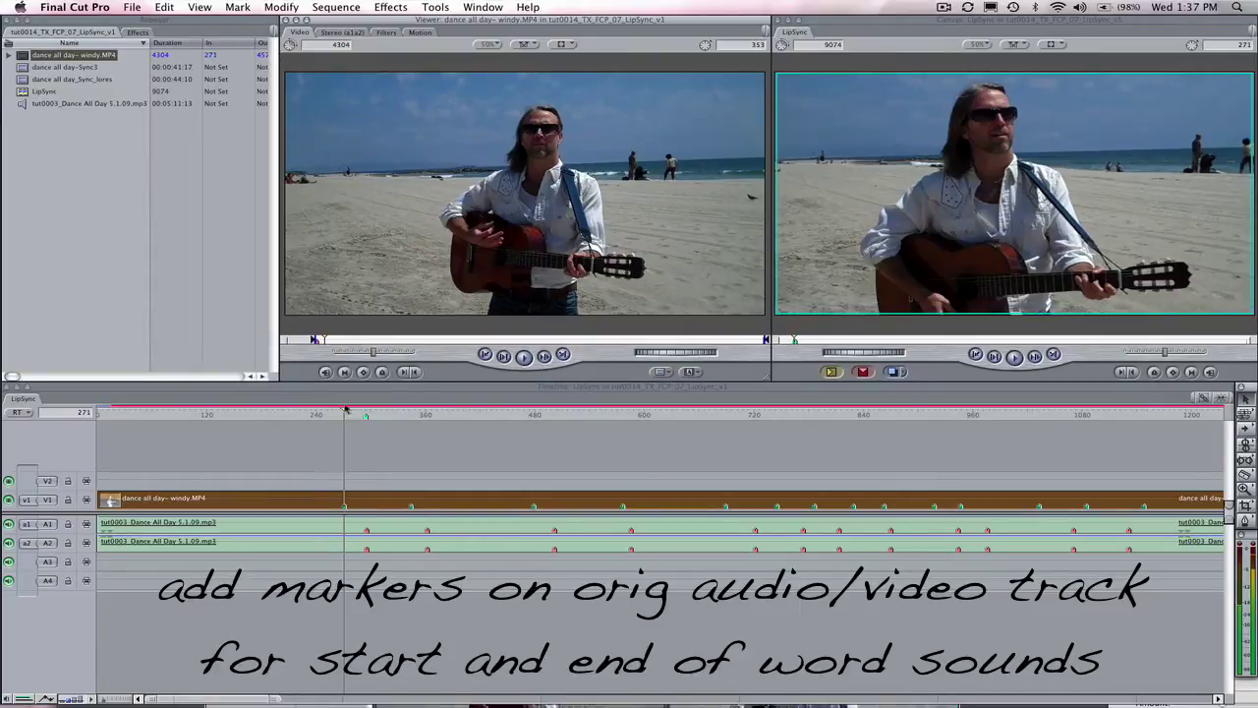
left_click_drag(344, 409, 410, 416)
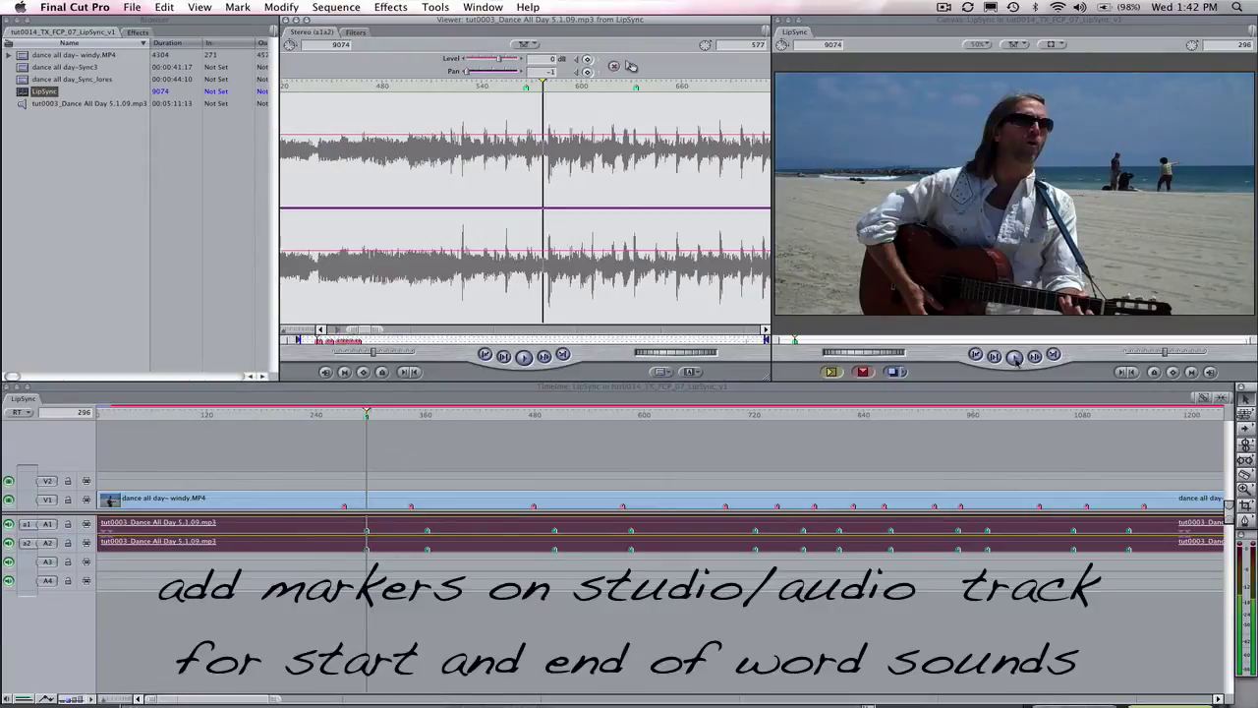
- Play and stop the studio audio to locate the word sounds
left_click(524, 357)
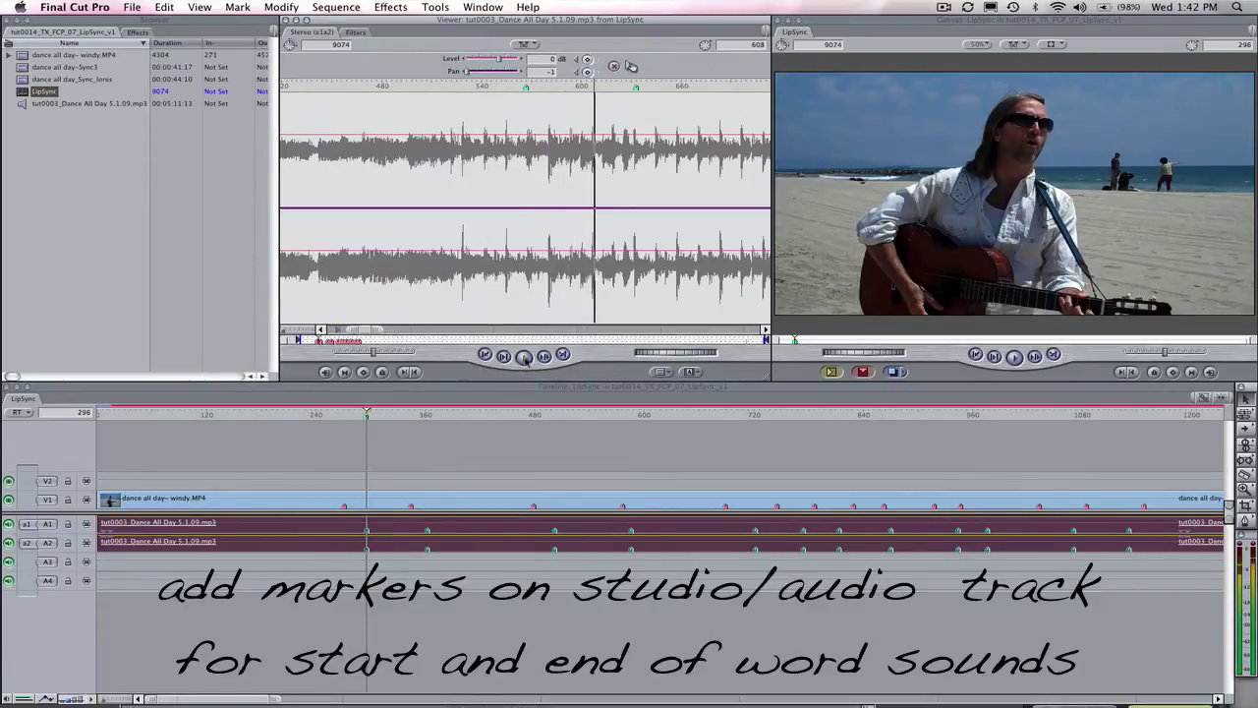
left_click(524, 357)
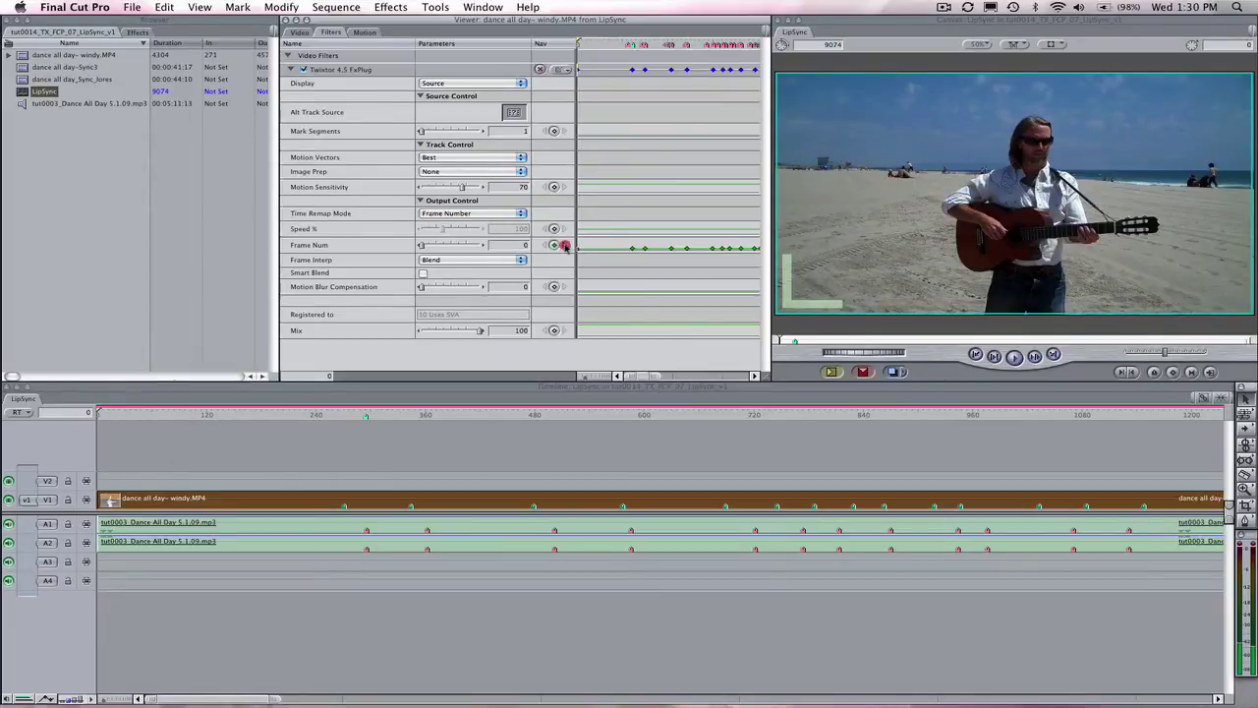
key("Right")
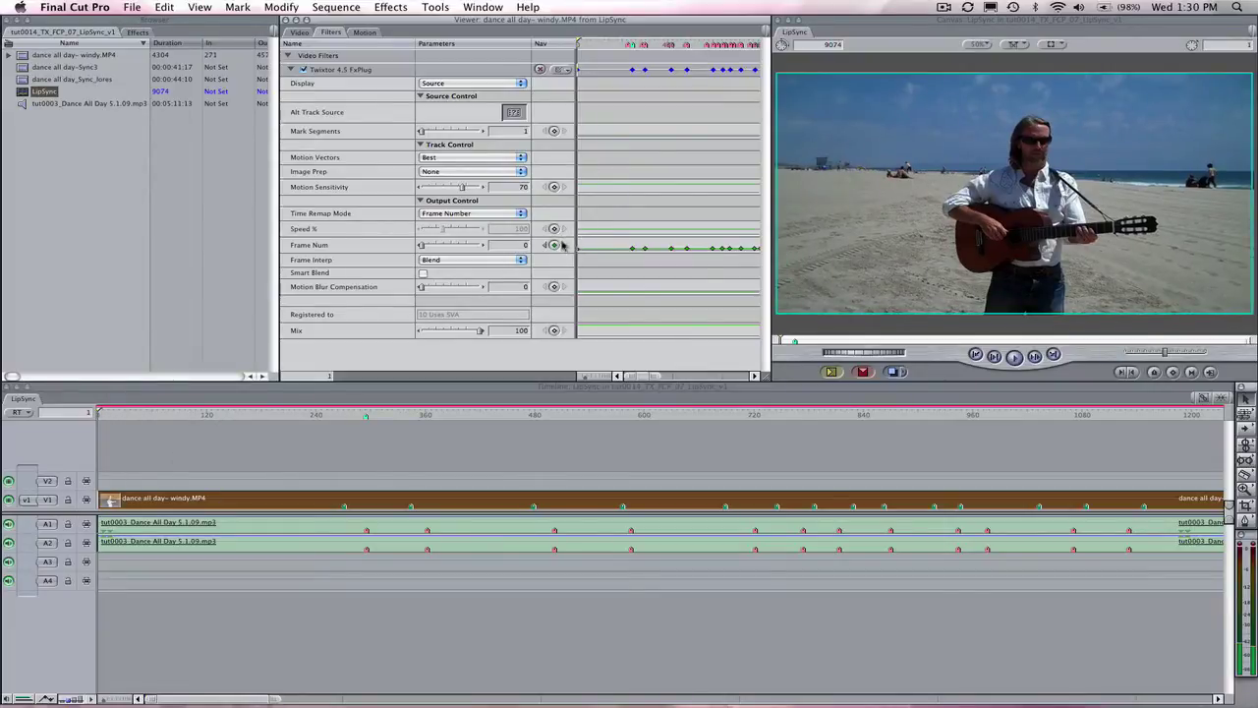
key("shift+m")
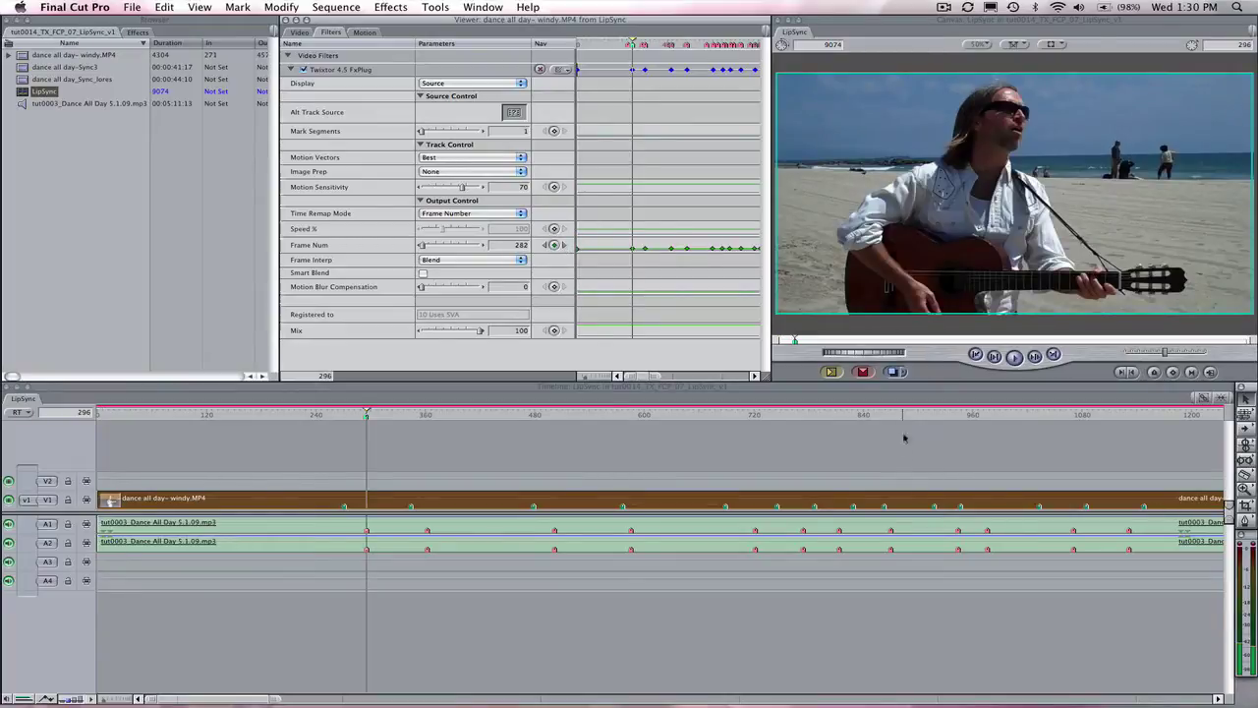
left_click(1014, 357)
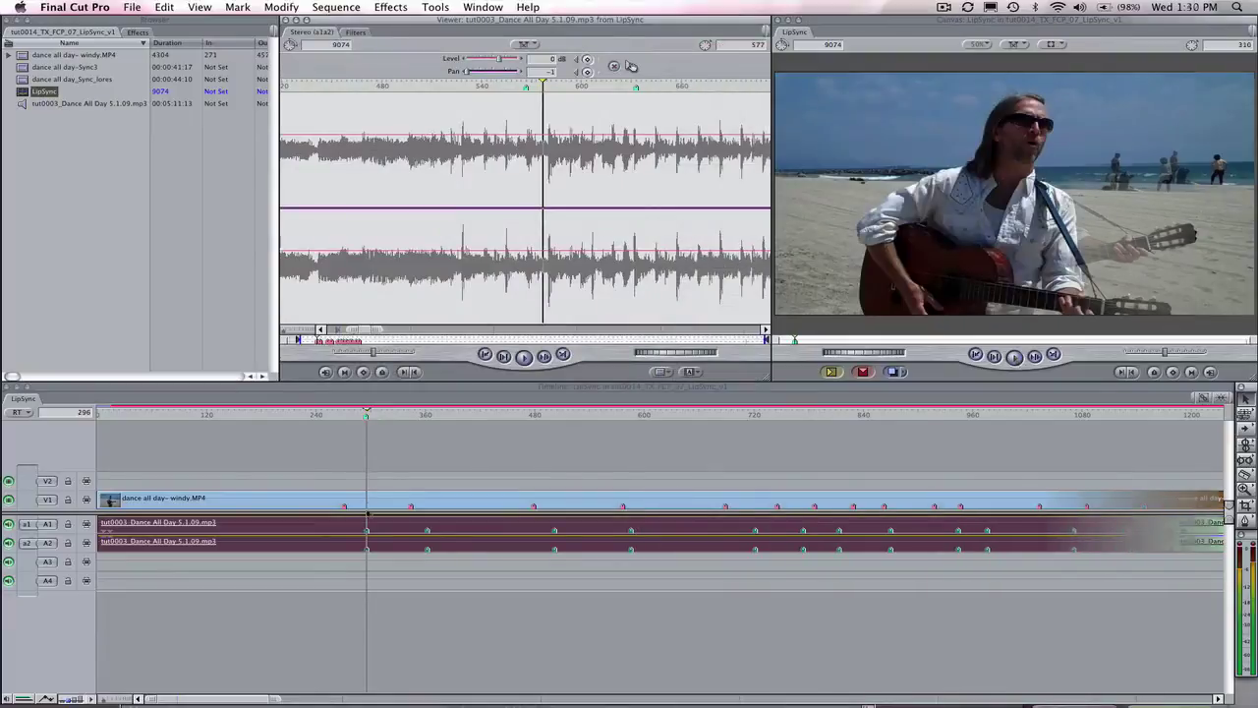
left_click(1014, 358)
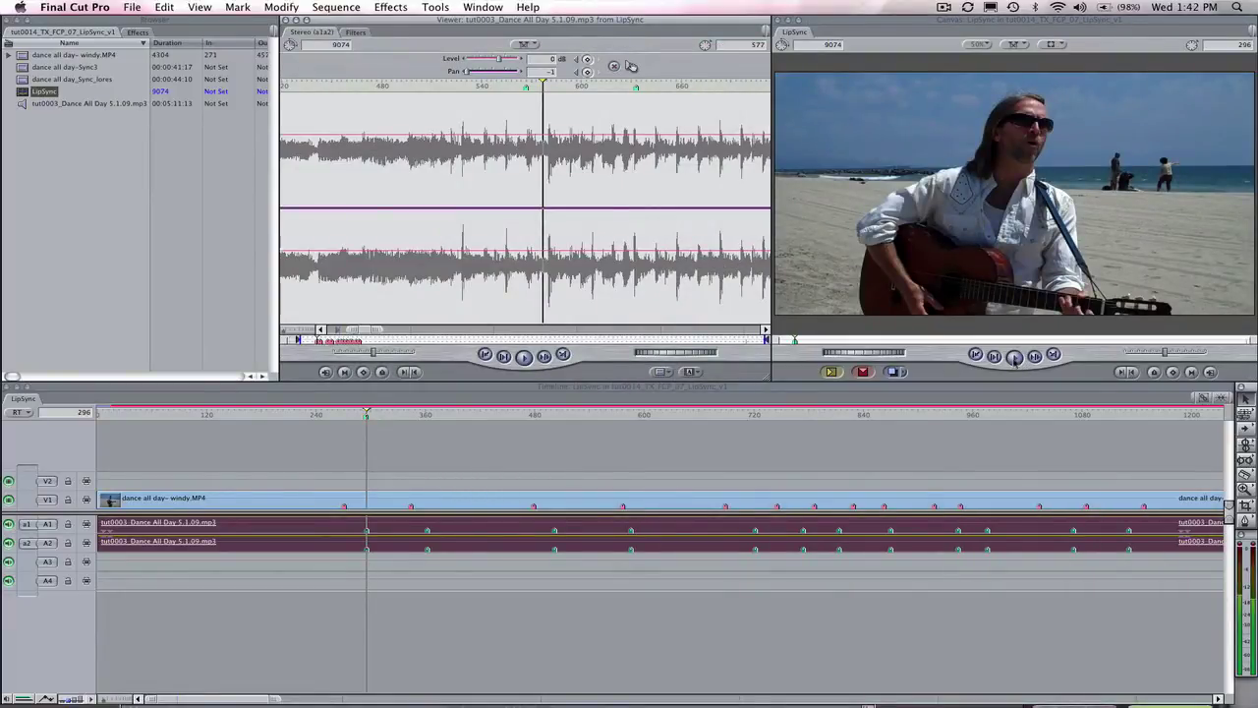
left_click(524, 357)
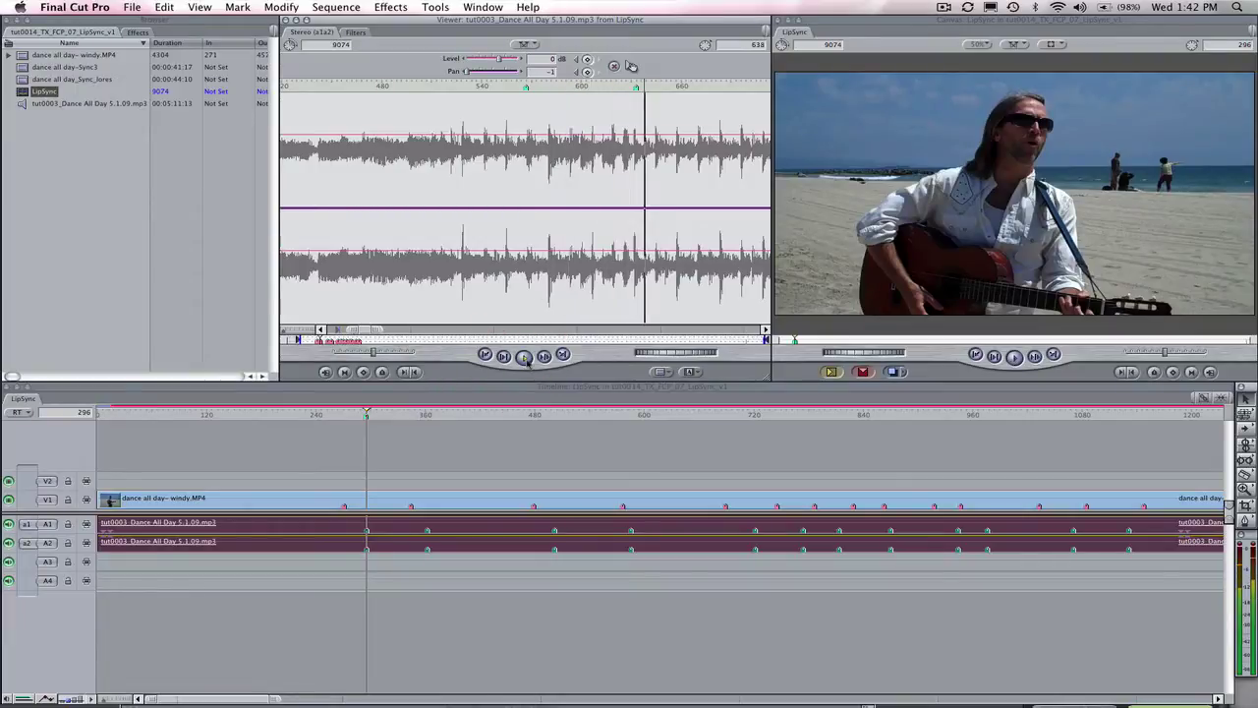
left_click(524, 357)
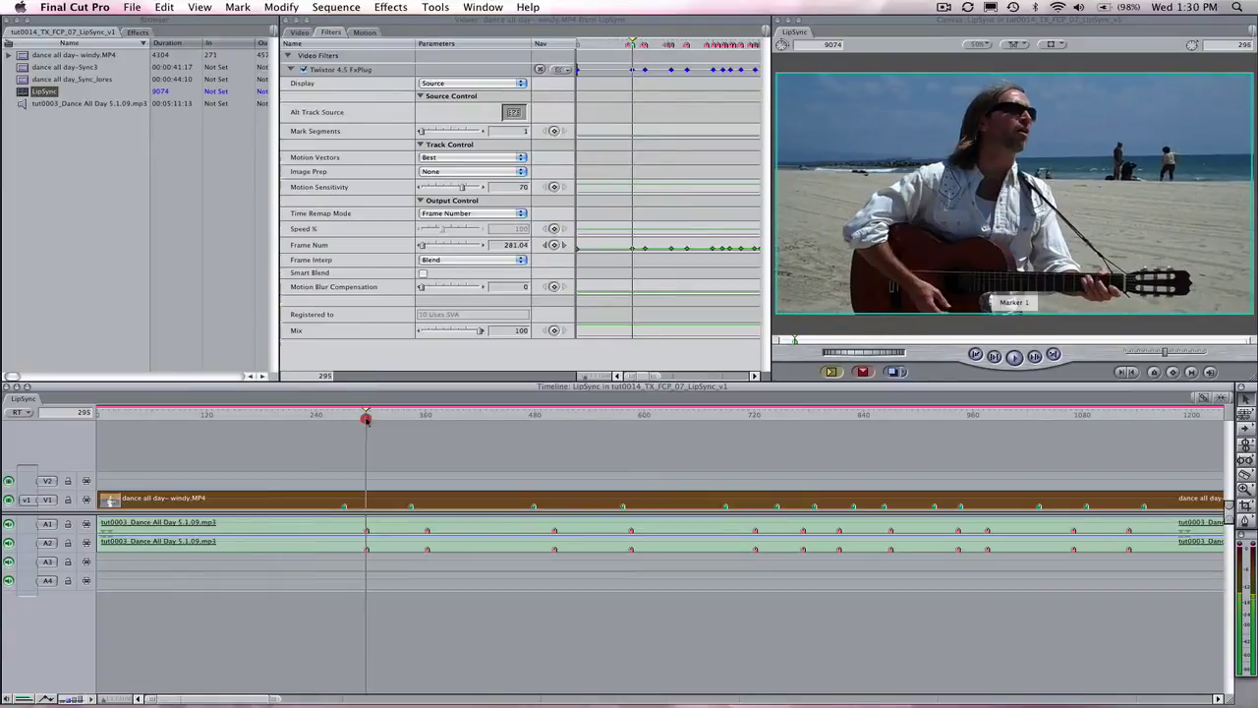
left_click(364, 416)
left_click(536, 243)
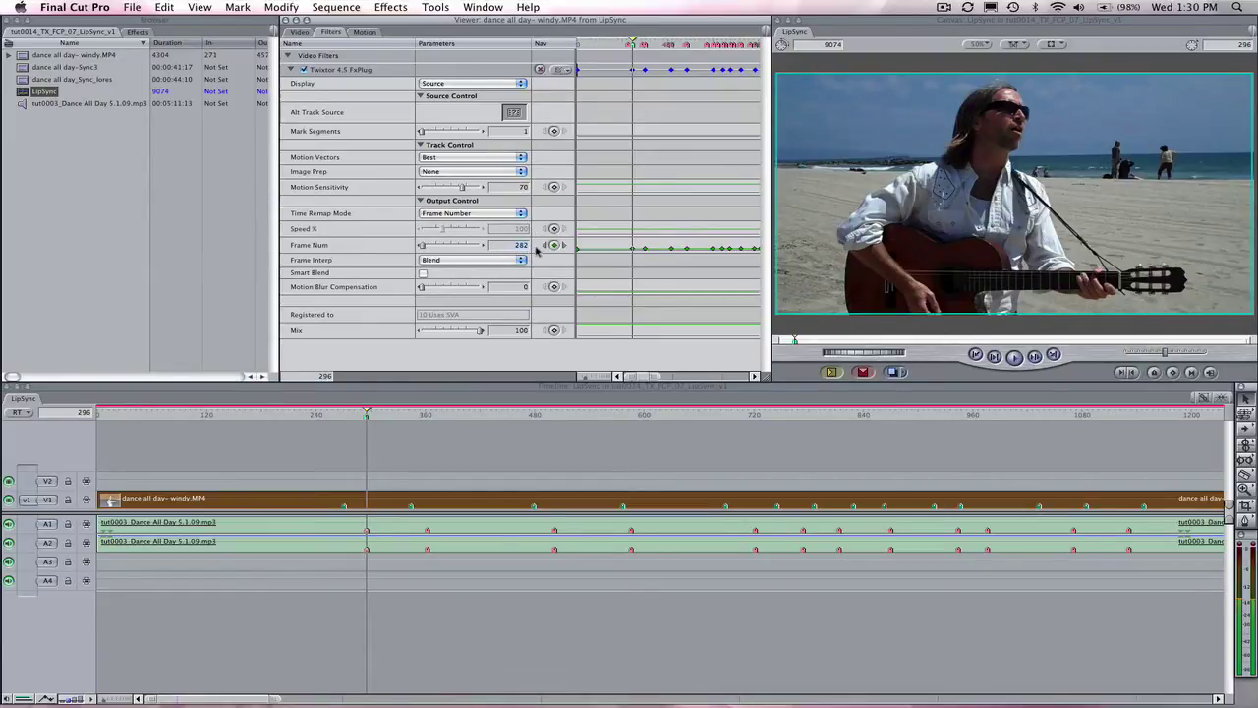
left_click_drag(367, 413, 343, 410)
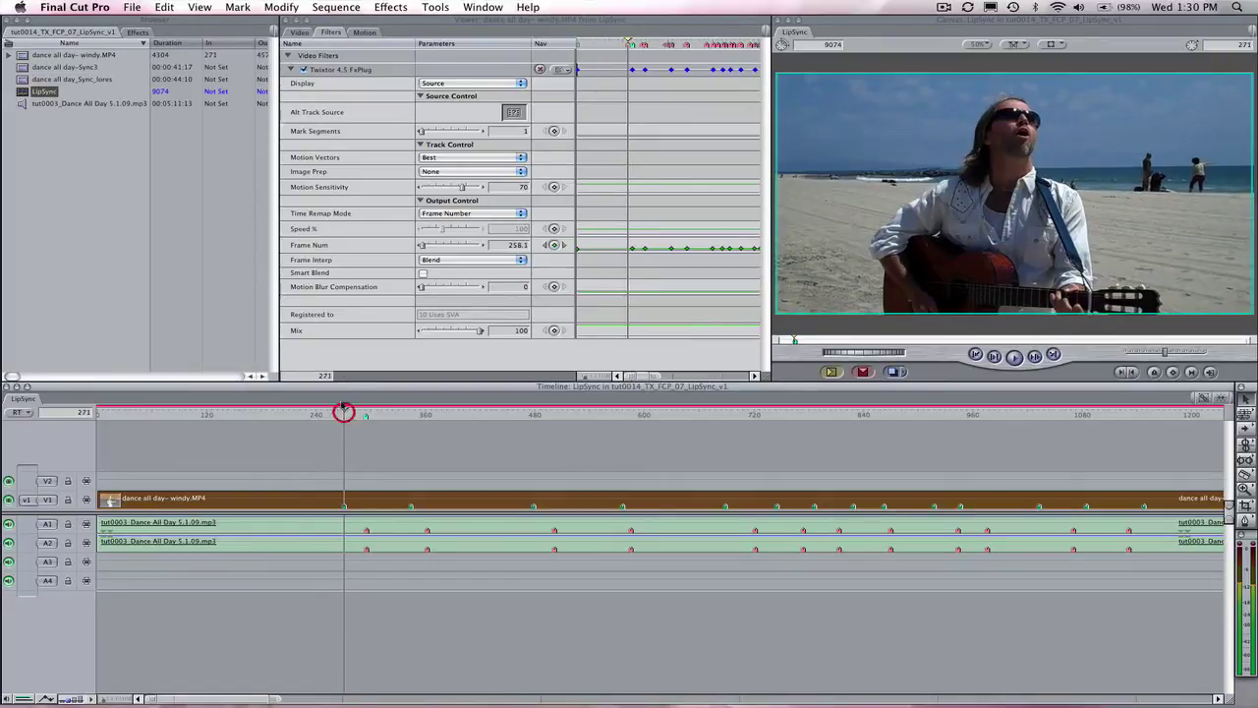
- Compare the clip's original frame, then step through Frame Num keyframes to frame 362
left_click(300, 32)
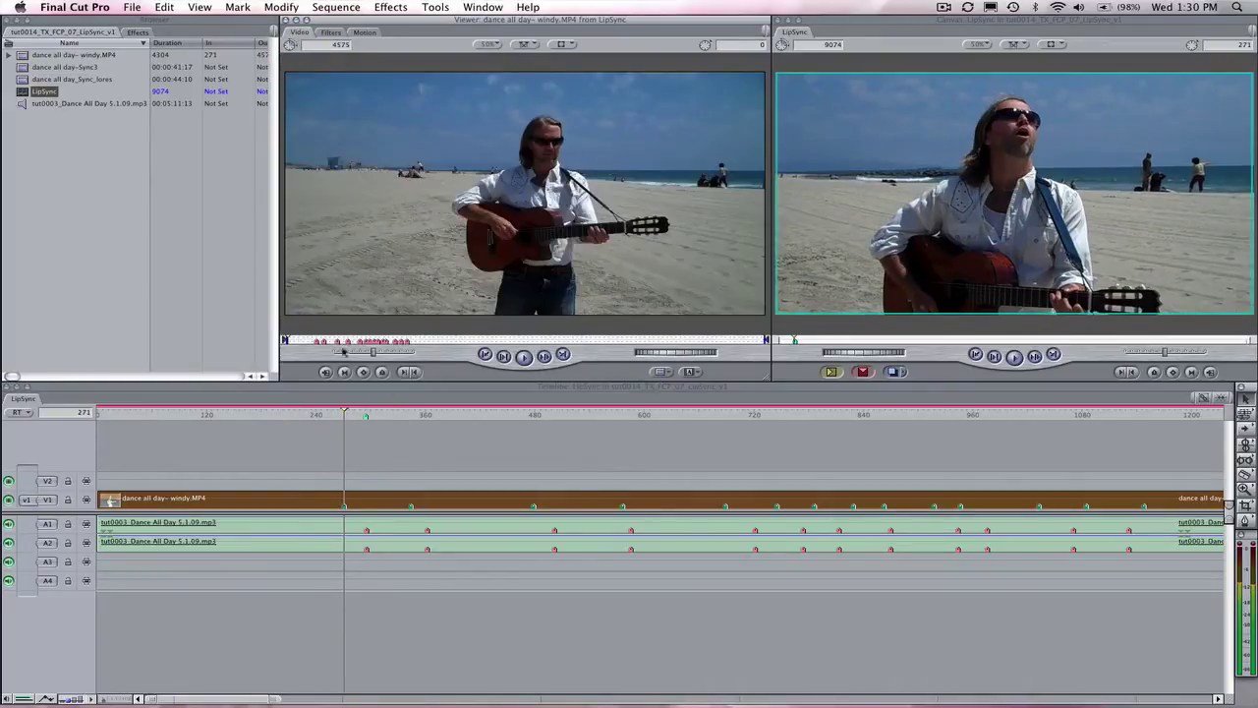
left_click(324, 32)
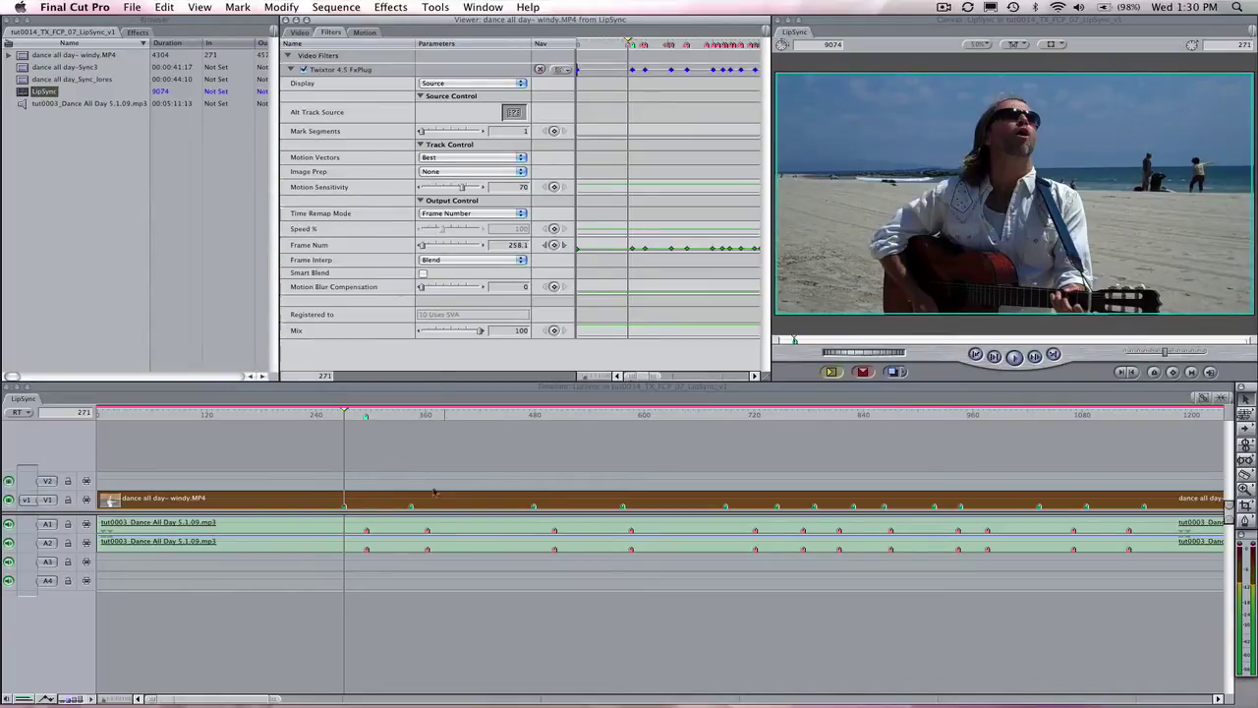
left_click(565, 246)
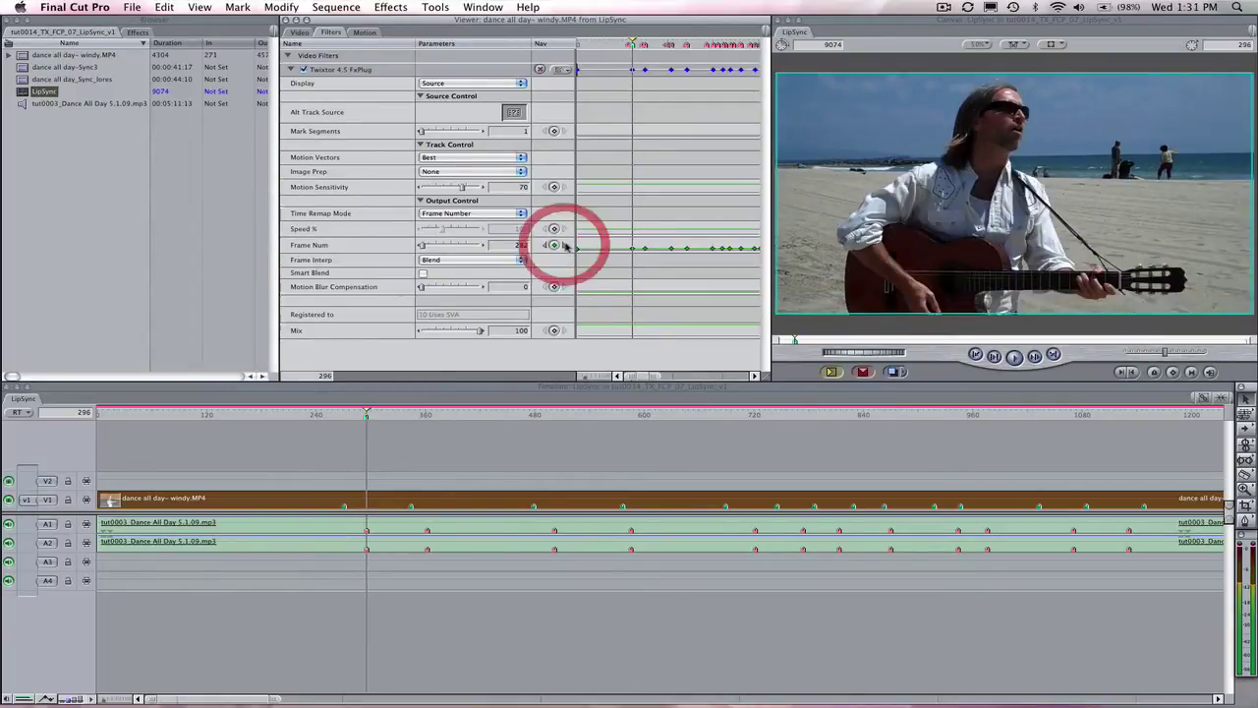
left_click(565, 246)
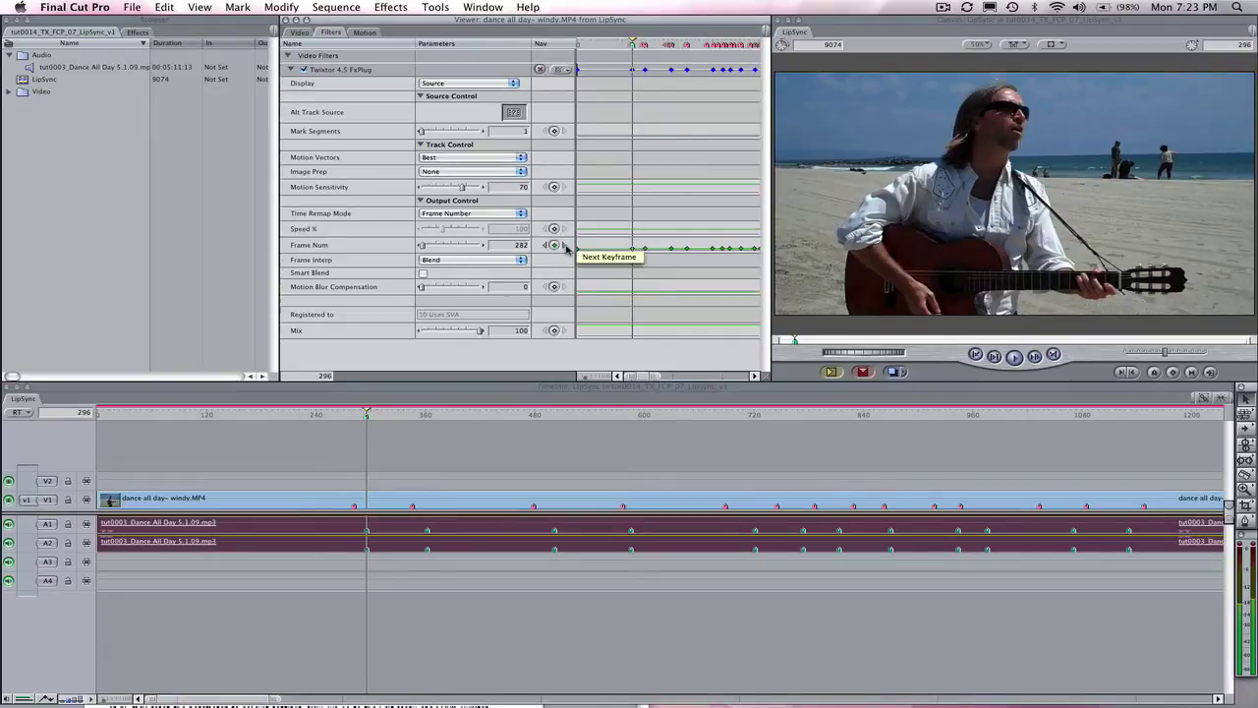
left_click(564, 246)
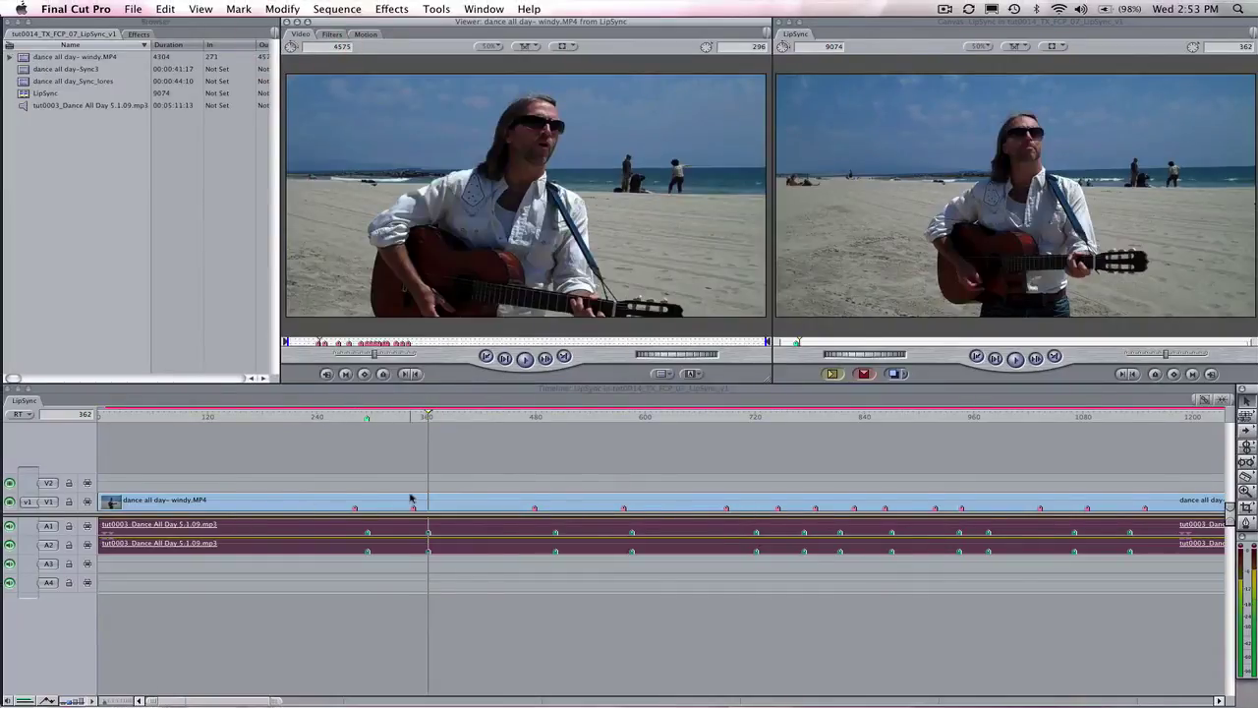
- Play the retimed sequence from frame 346 to about 609, then scrub back to 502
left_click(413, 417)
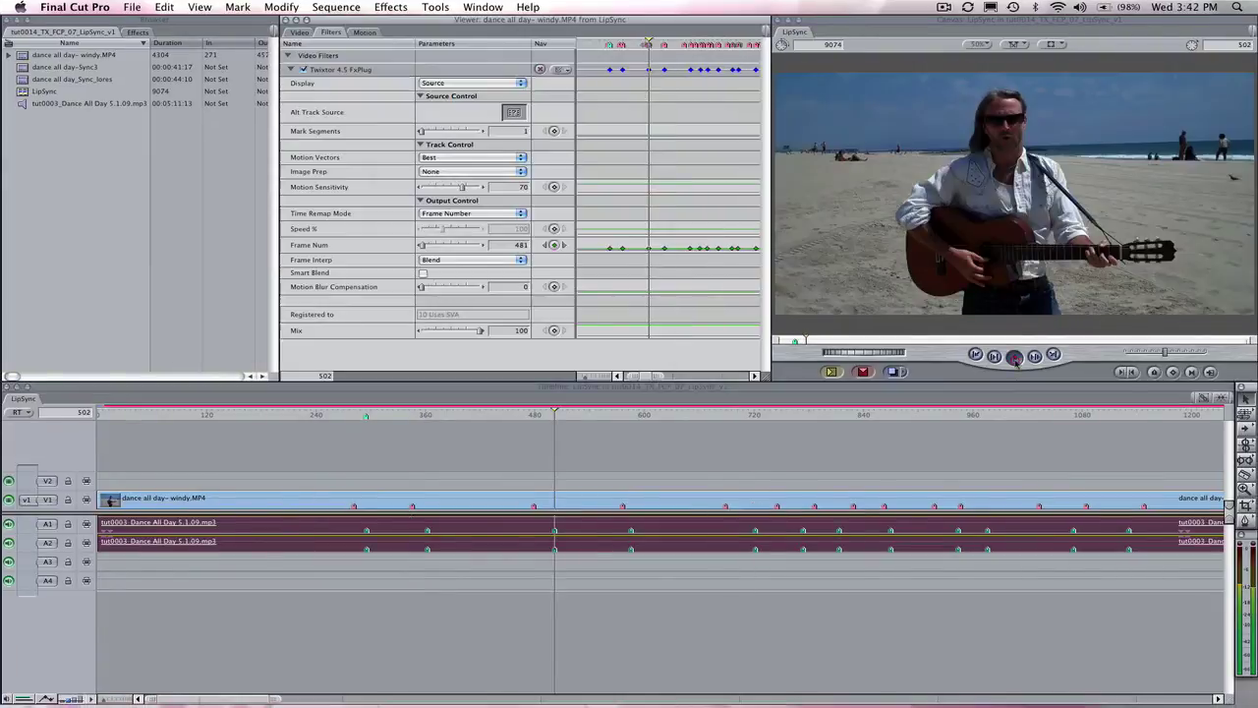
left_click(1014, 358)
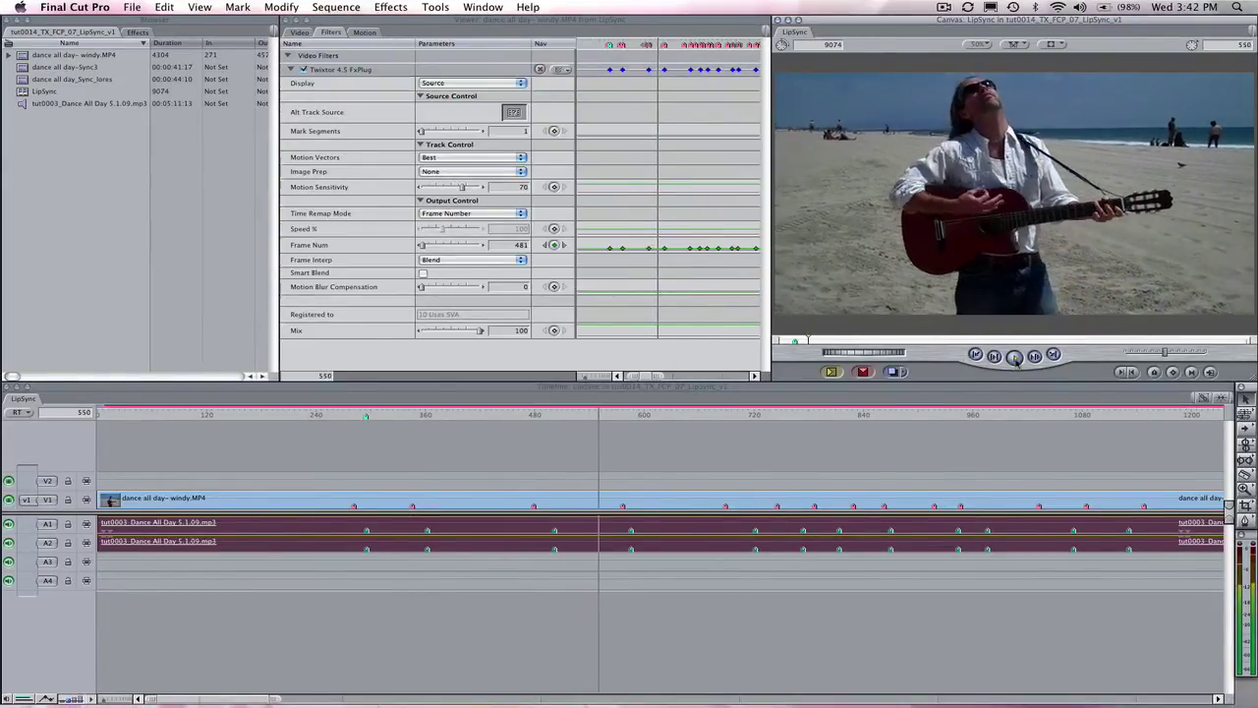
left_click(1014, 357)
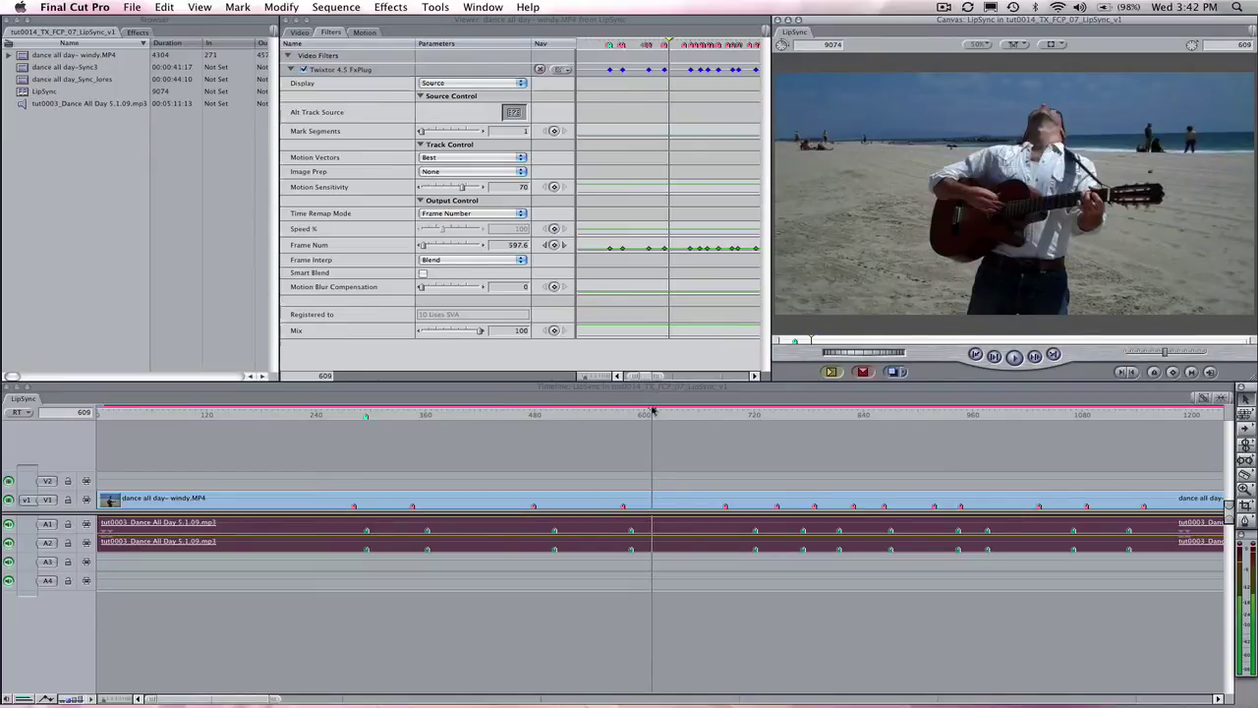
left_click_drag(653, 413, 555, 430)
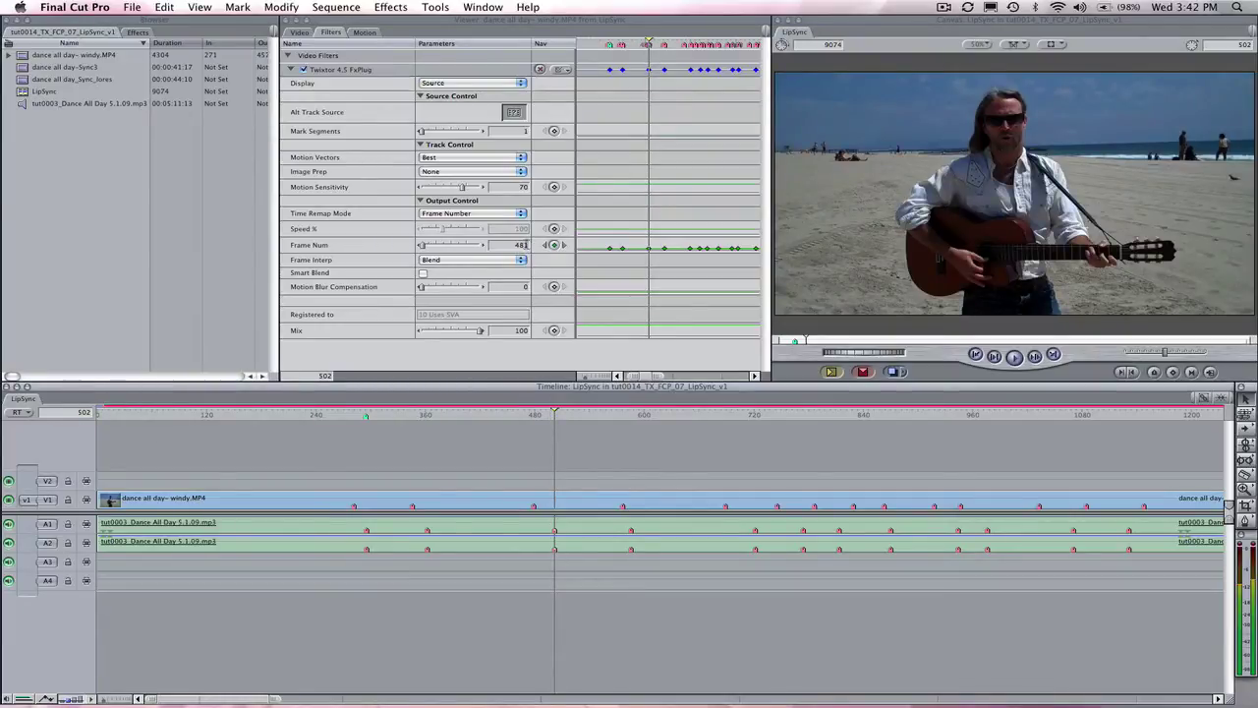
- Step to the Frame Num keyframe at sequence frame 586 and bring up the Twixtor Display choices
left_click(524, 244)
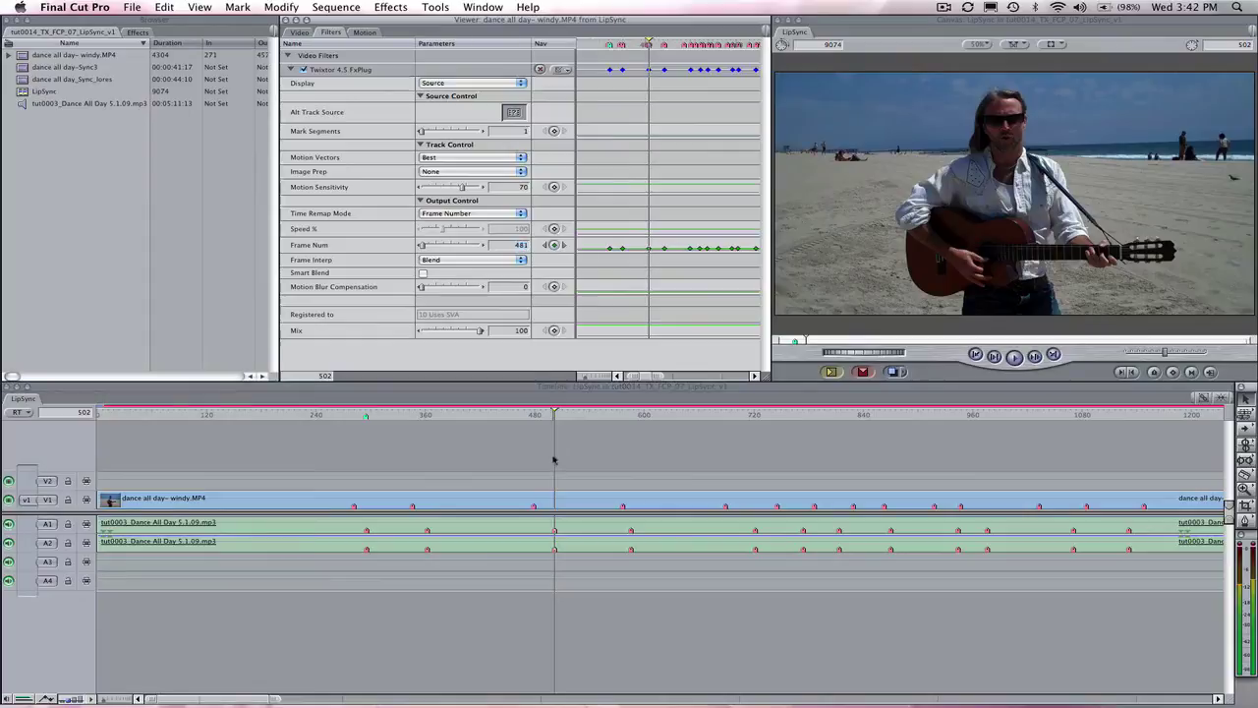
left_click(536, 414)
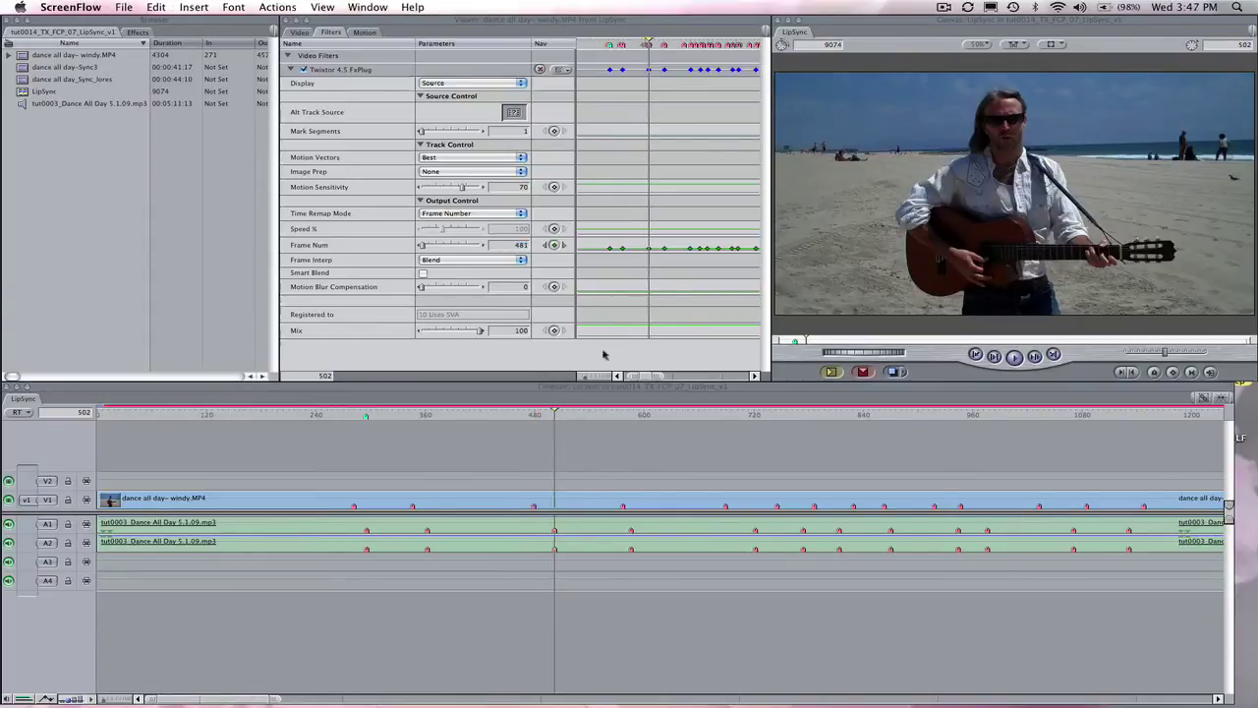
left_click(565, 247)
left_click(565, 247)
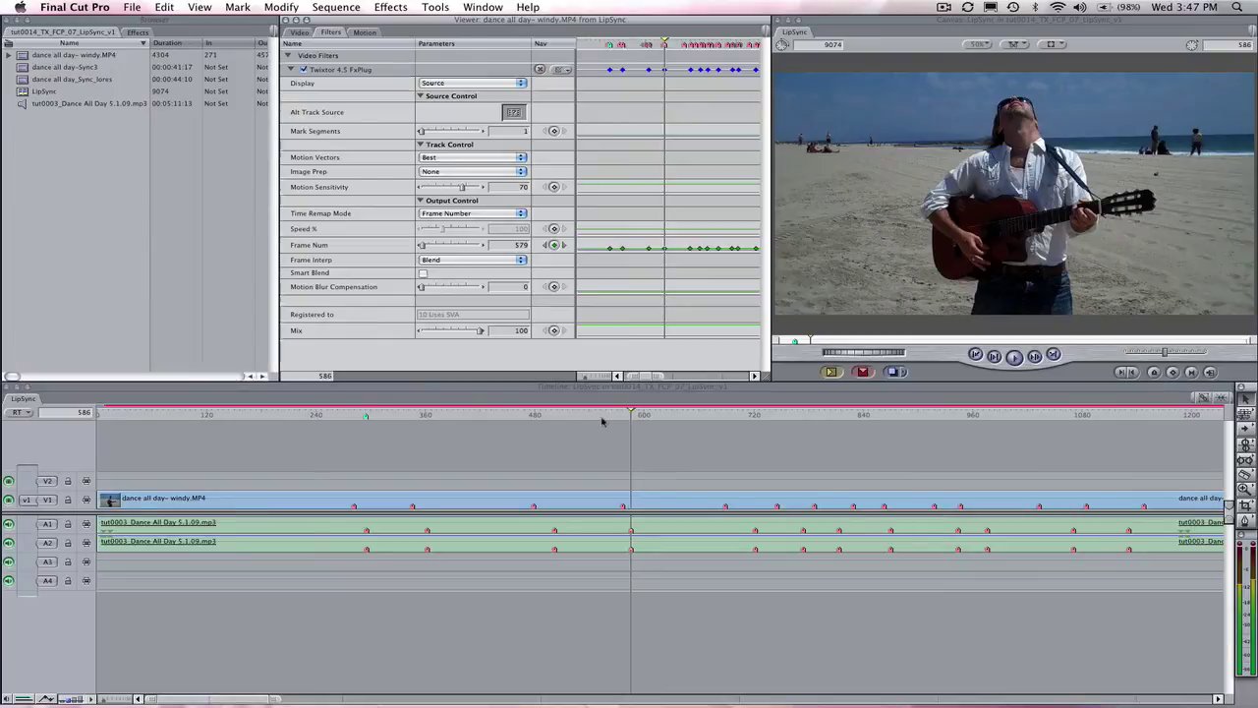
left_click(447, 84)
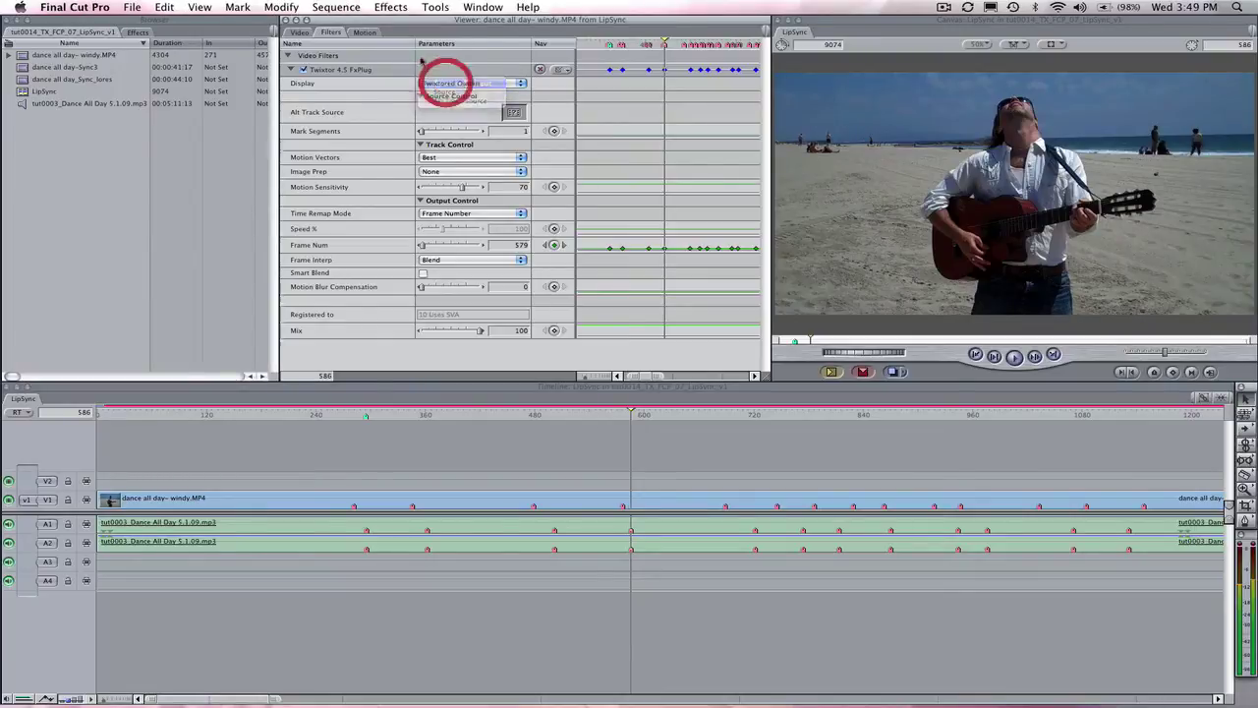
- Set Display to Twixtored Output, render the selection for Both, and return to keyframe 586
left_click(448, 84)
left_click(334, 8)
mouse_move(432, 23)
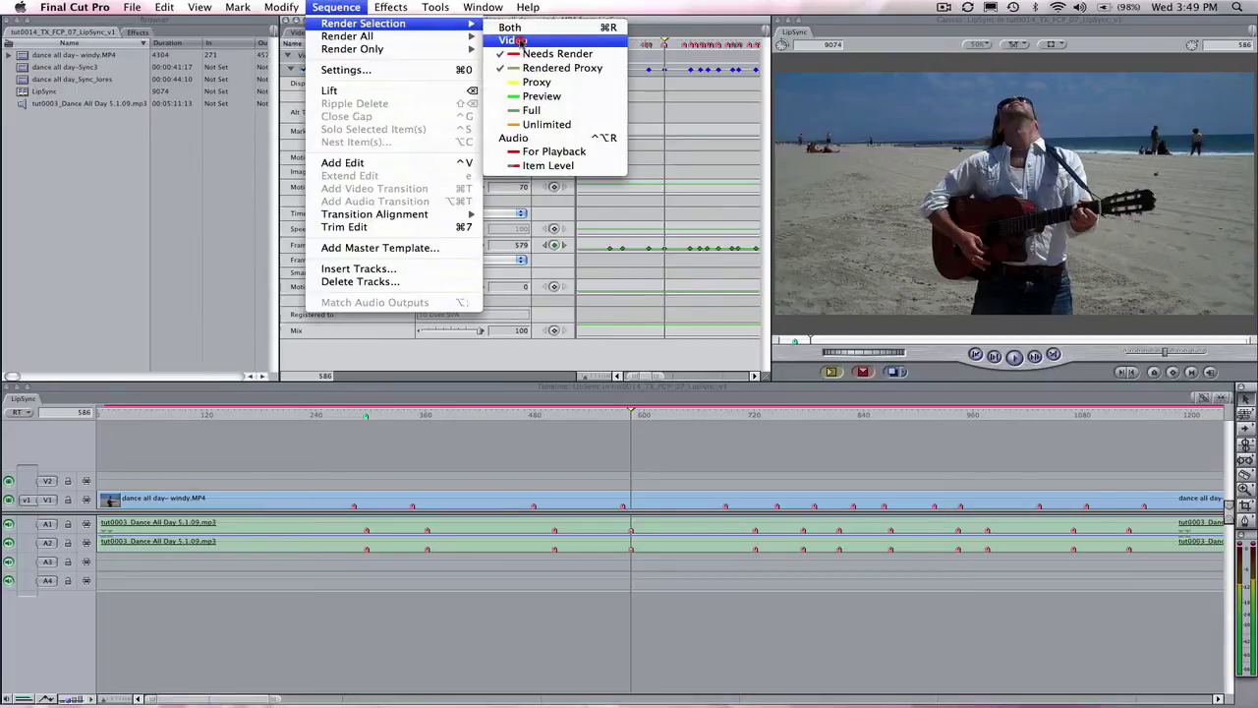
left_click(515, 29)
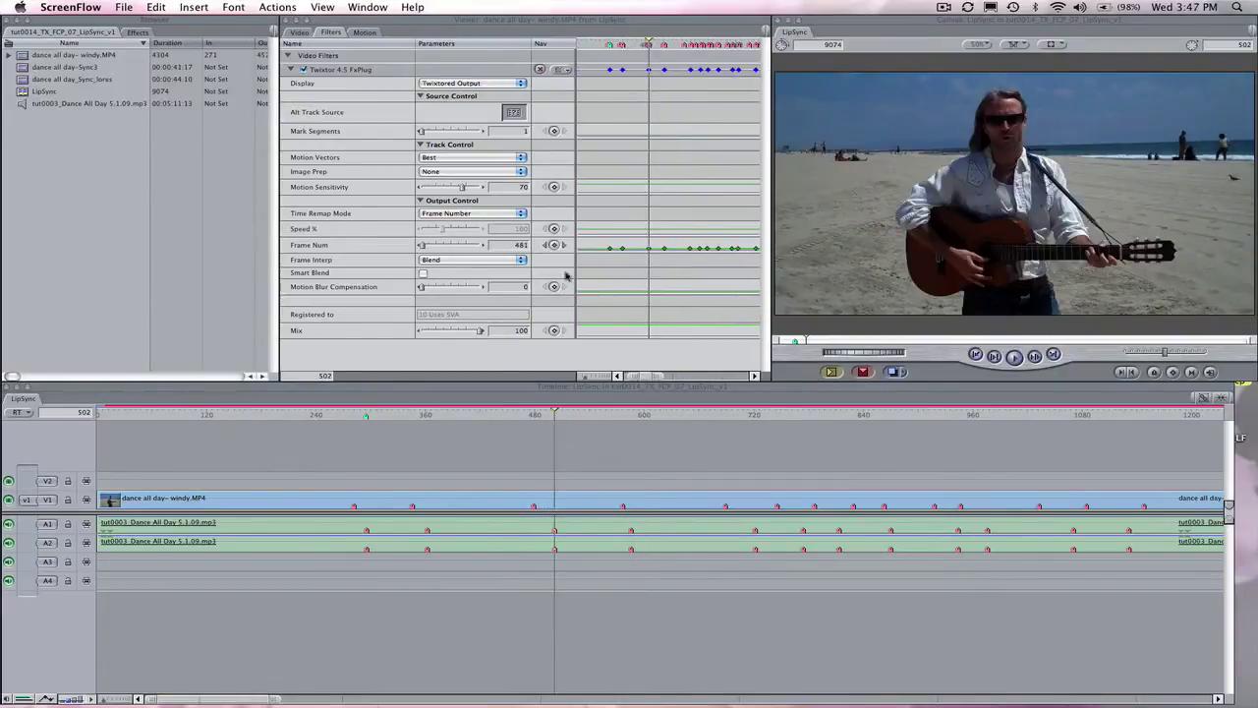
left_click(565, 247)
left_click(565, 246)
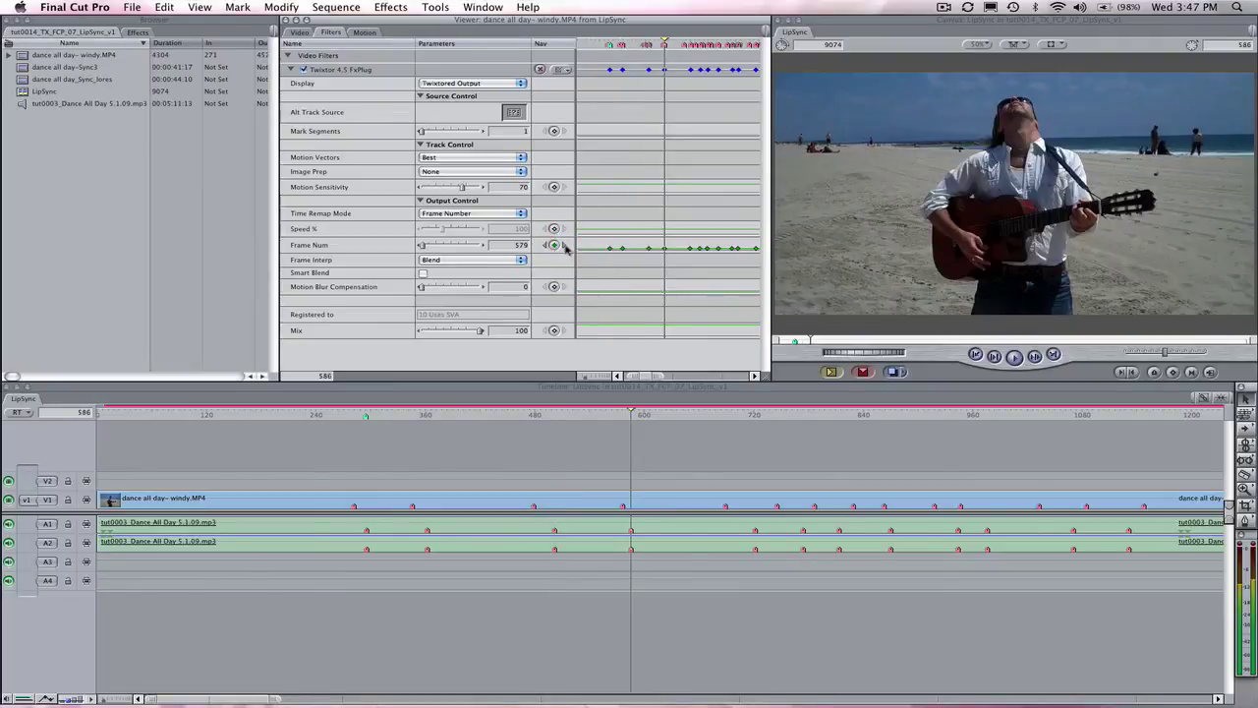